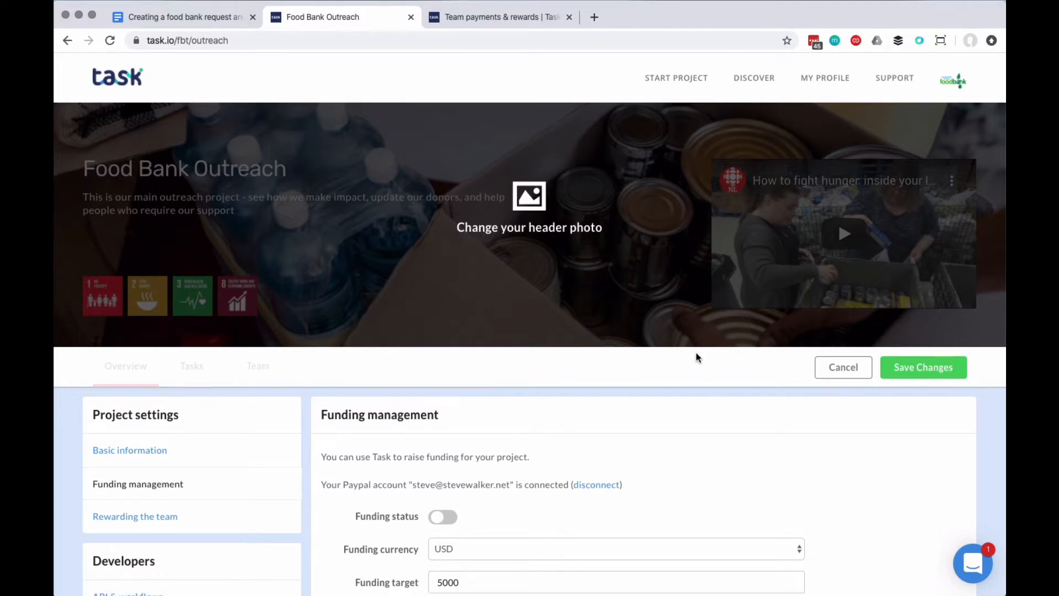
Turn on the funding status for the Food Bank Outreach project.
scroll(697, 358, down, 1)
scroll(697, 357, down, 4)
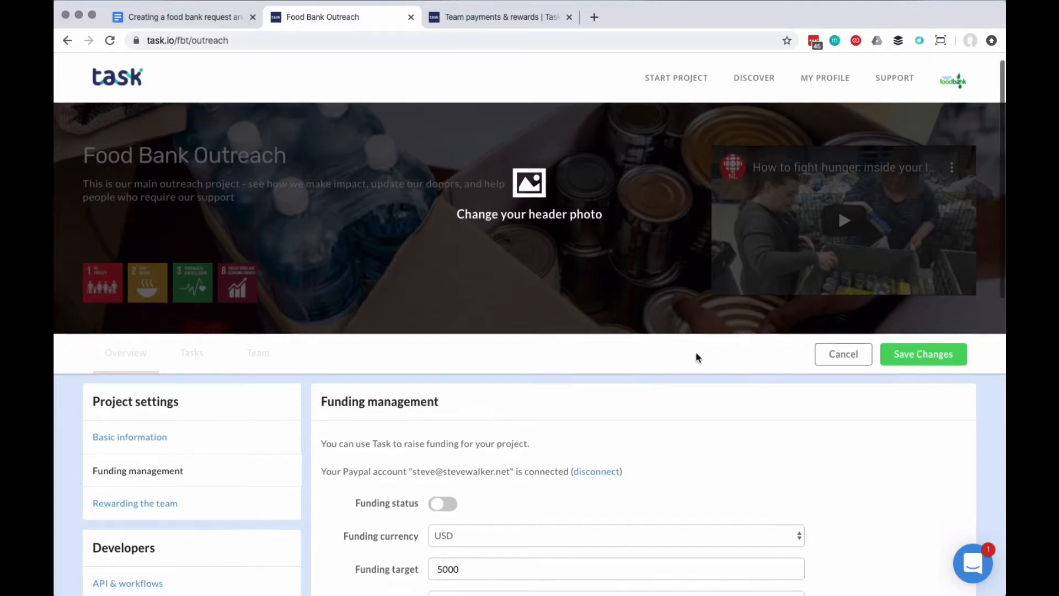
scroll(696, 358, down, 5)
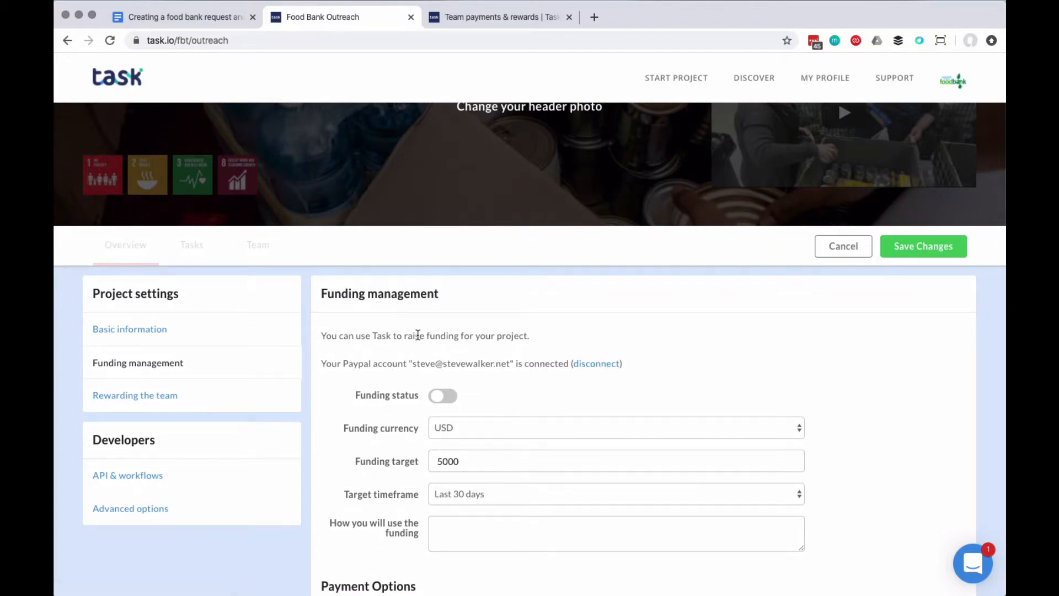
scroll(563, 322, down, 1)
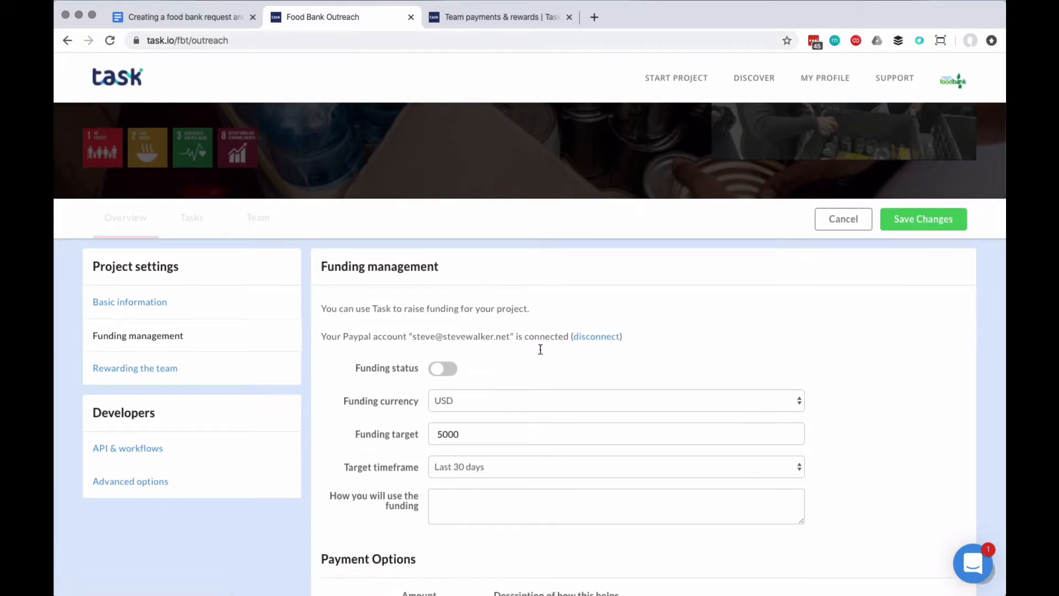
scroll(612, 340, down, 3)
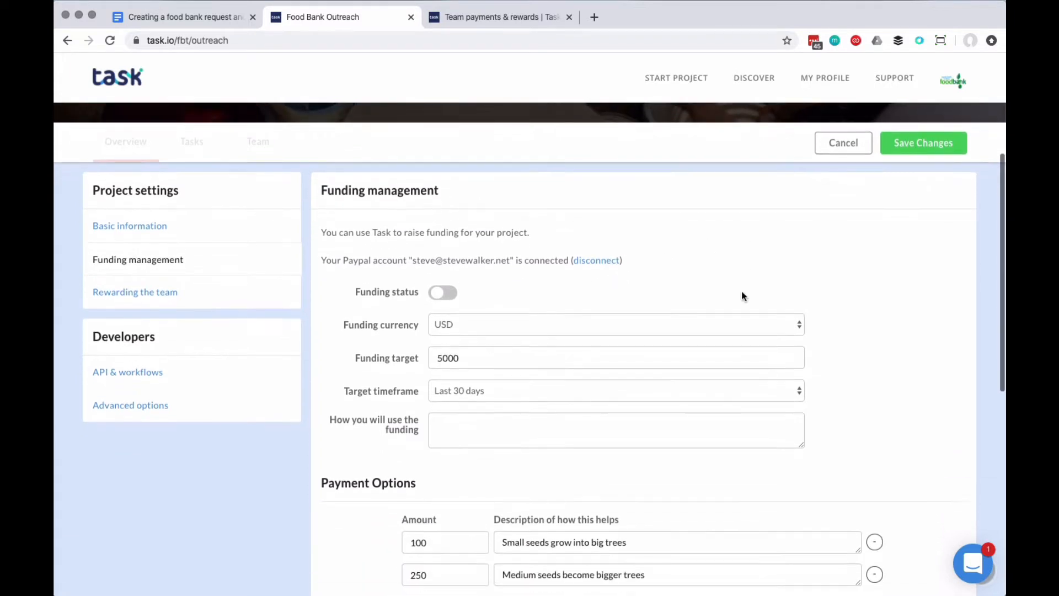
click(441, 292)
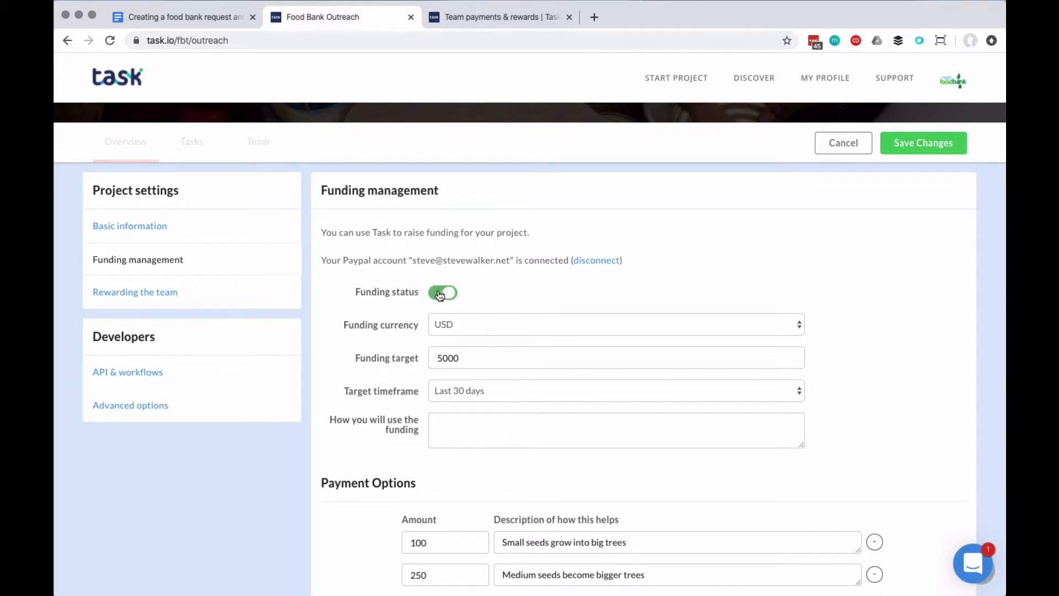
Set the funding target to 10000 and the target timeframe to All time.
scroll(883, 300, down, 2)
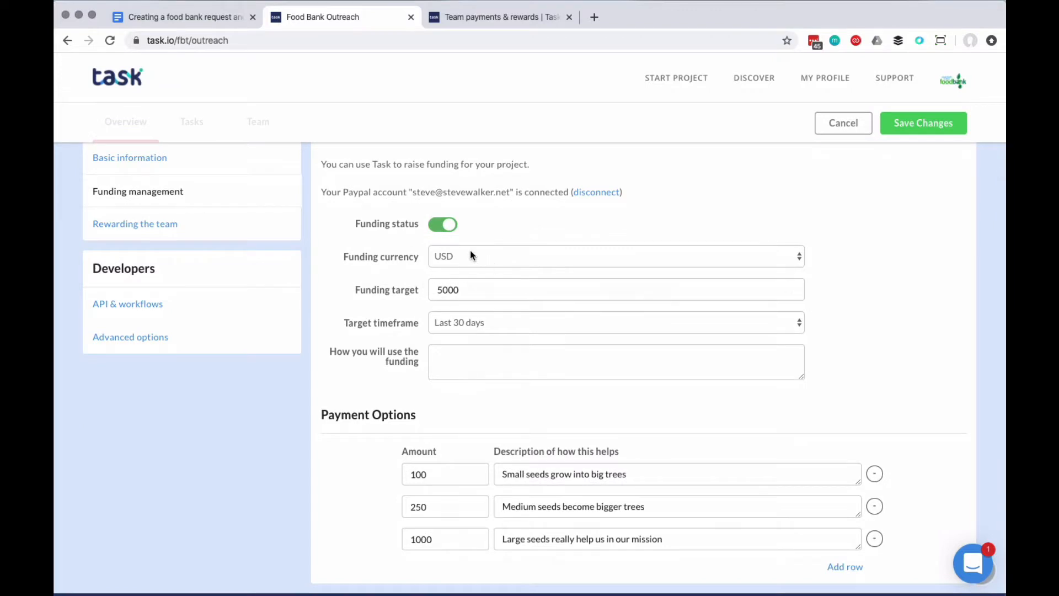
scroll(587, 268, down, 1)
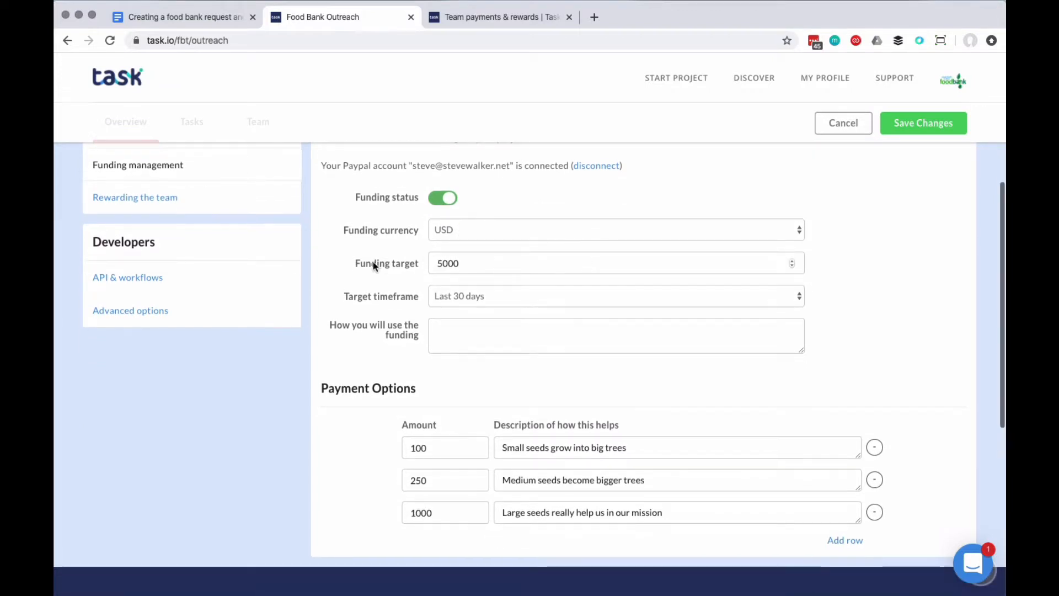
drag(480, 263, 422, 263)
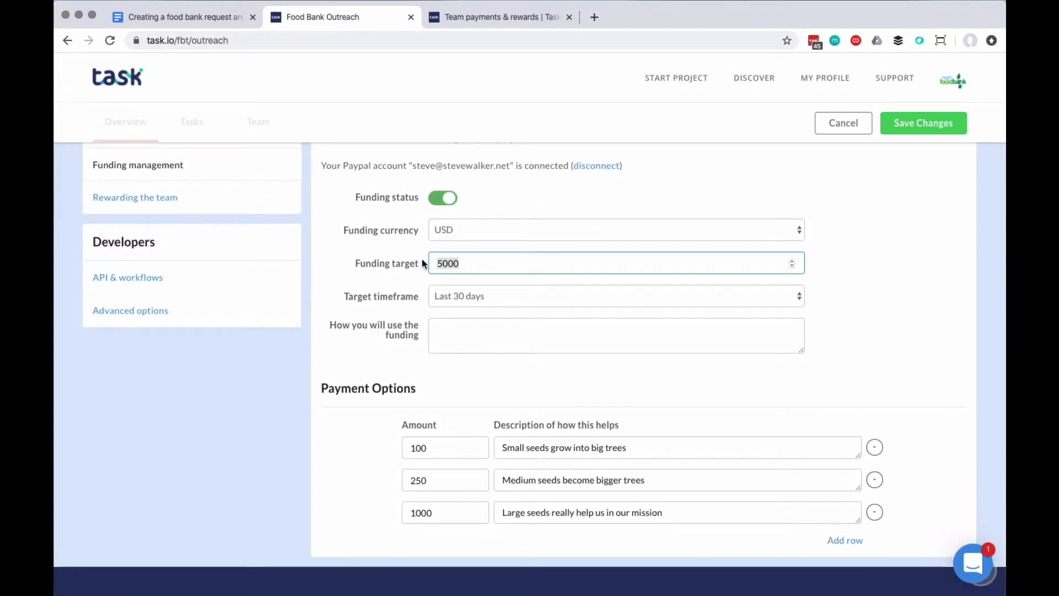
text(10000)
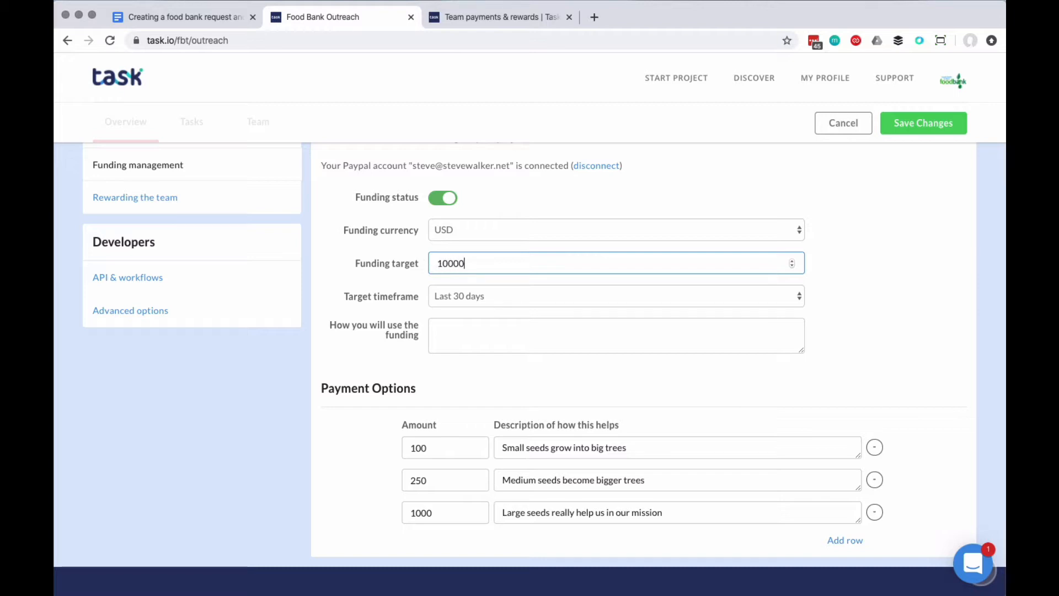
click(481, 296)
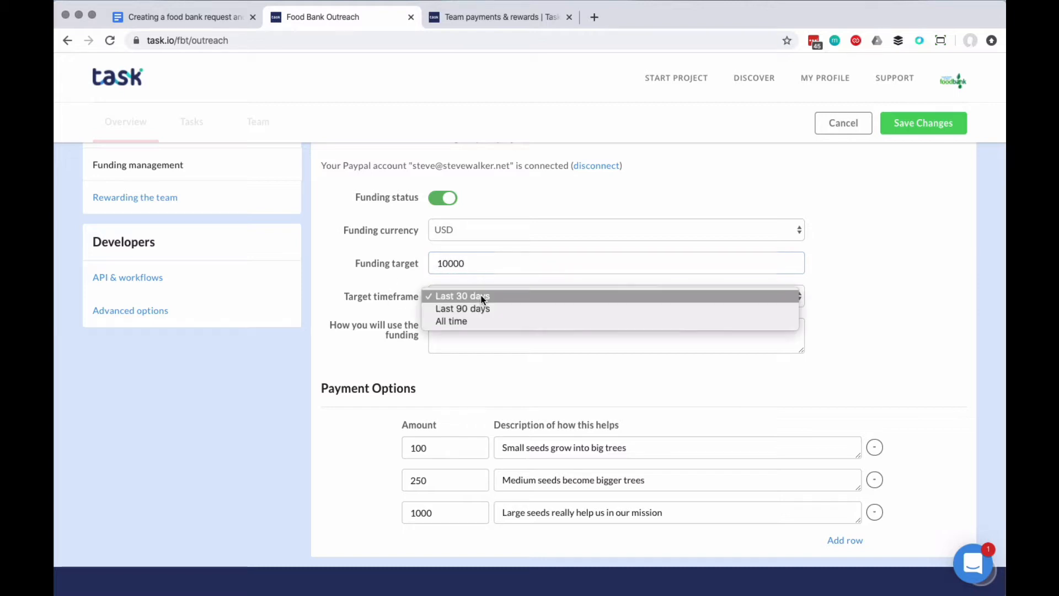
click(494, 321)
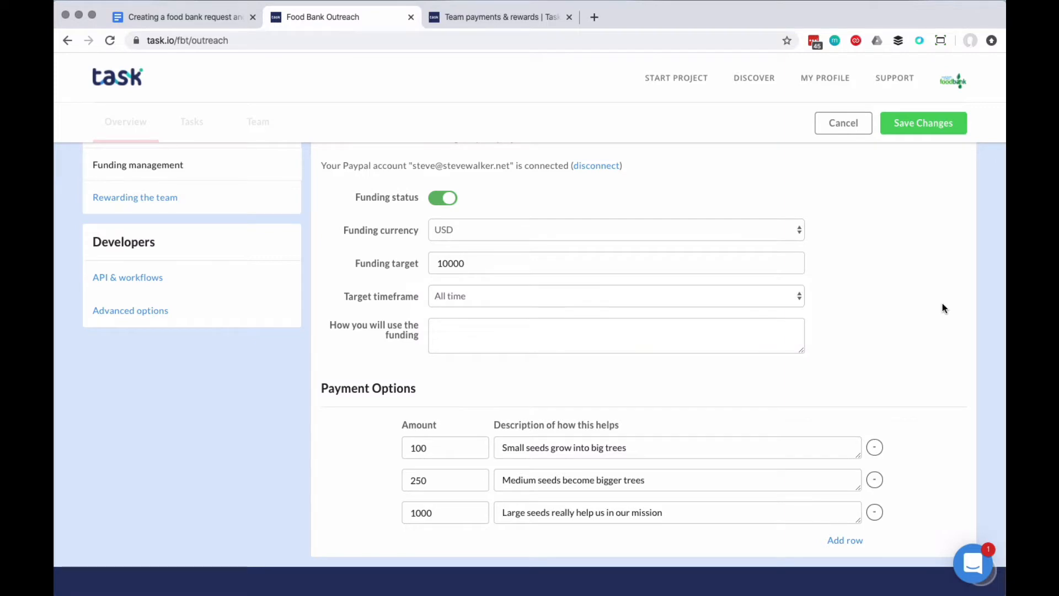
Enlarge the funding-use description and write that each local food pack feeds a family for 10 days, asking for support to keep packs moving.
scroll(942, 304, down, 1)
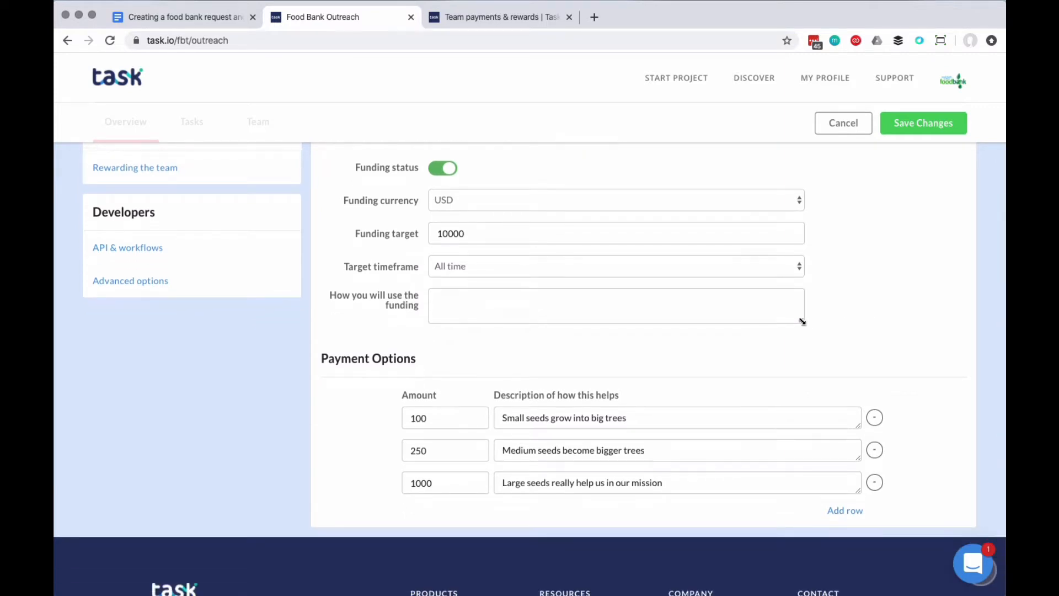
drag(801, 322, 796, 430)
click(491, 324)
text(We are providing food packs in our locality. Each food pack lets a family live for 10 days. Please provide us with the support we need to keep these food packs moving.)
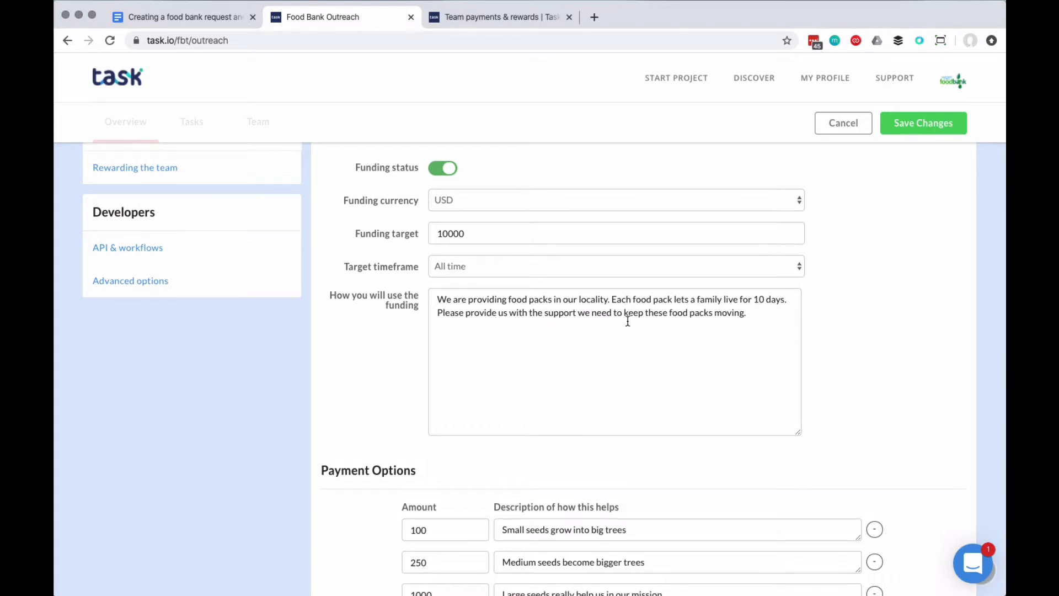
Set payment options 10 "Feed a family for 10 days", 30 "Feed a family for a month" and 100 "Feed three families for more than a month".
scroll(628, 321, down, 1)
scroll(697, 329, down, 3)
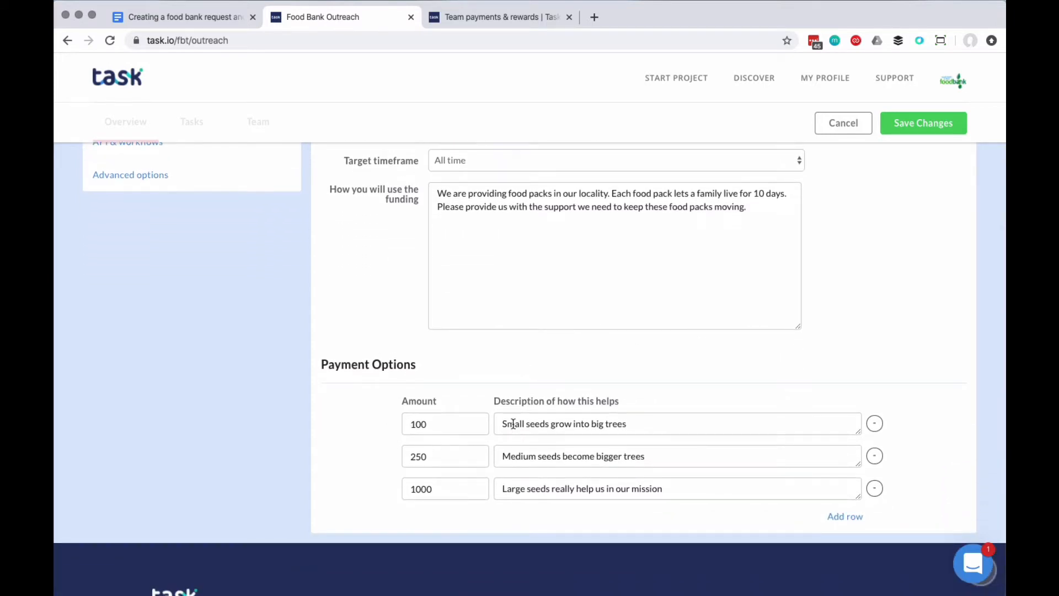
scroll(496, 402, down, 1)
scroll(595, 336, down, 1)
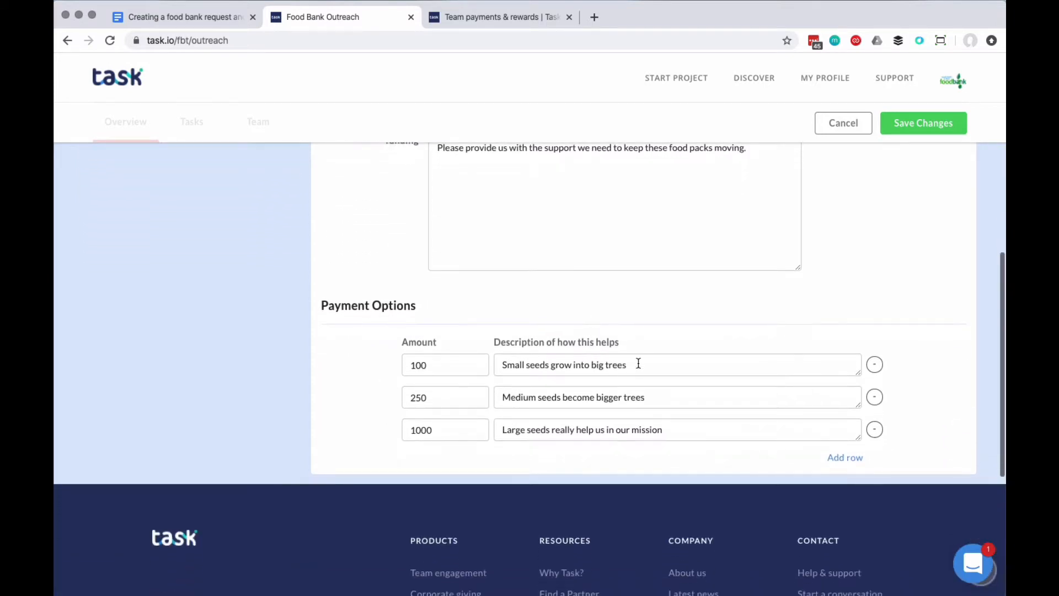
click(639, 364)
click(692, 429)
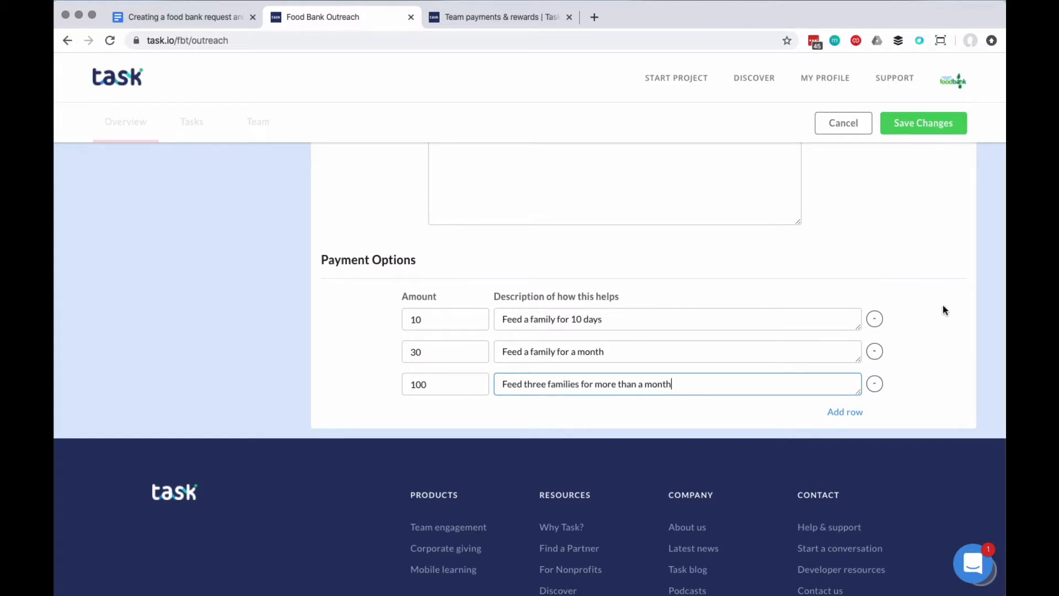
Save the changes to the project's funding settings.
scroll(942, 306, up, 1)
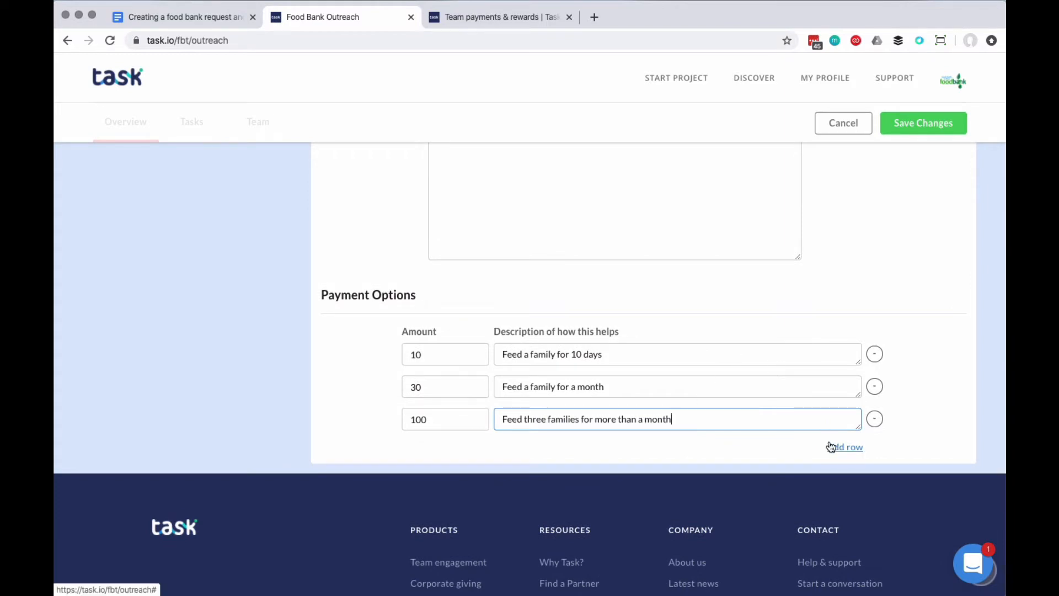
scroll(927, 384, up, 2)
scroll(925, 379, up, 6)
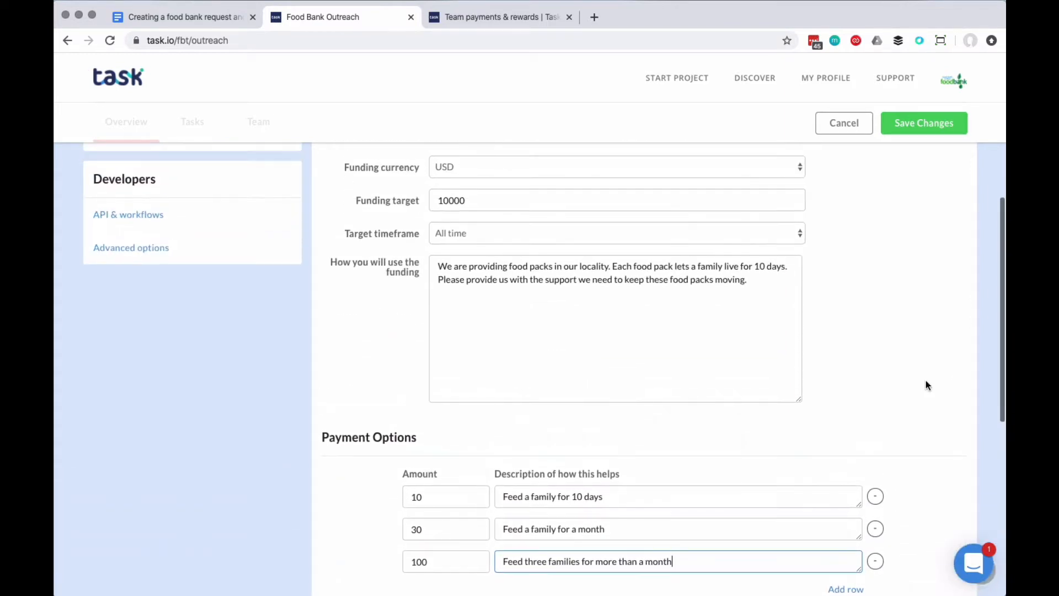
click(920, 159)
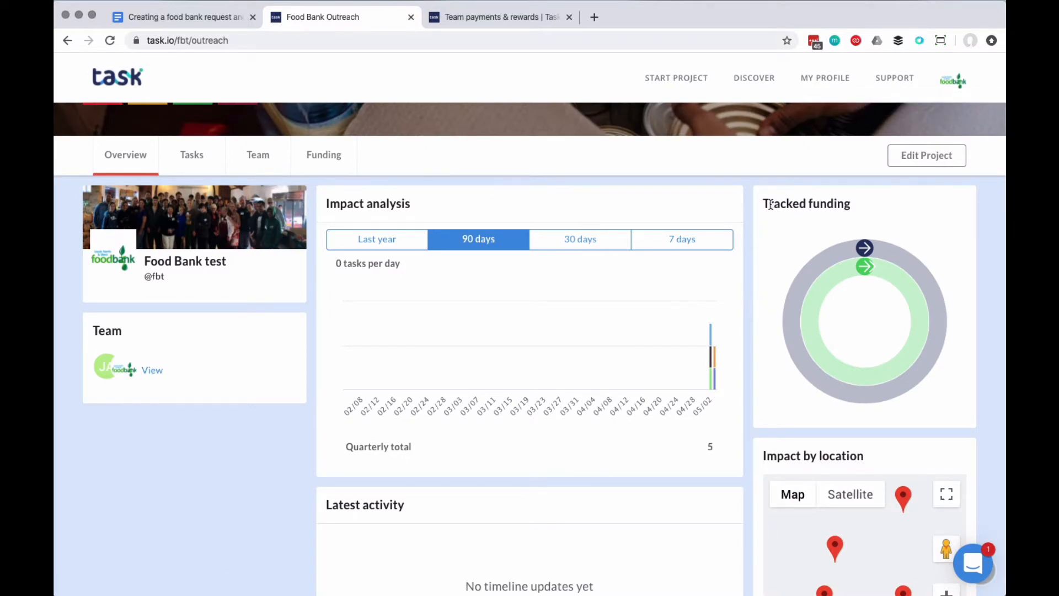
Examine the funds in and funds out of the tracked funding chart and the supporter description on the project's Funding page.
mouse_move(868, 249)
mouse_move(866, 269)
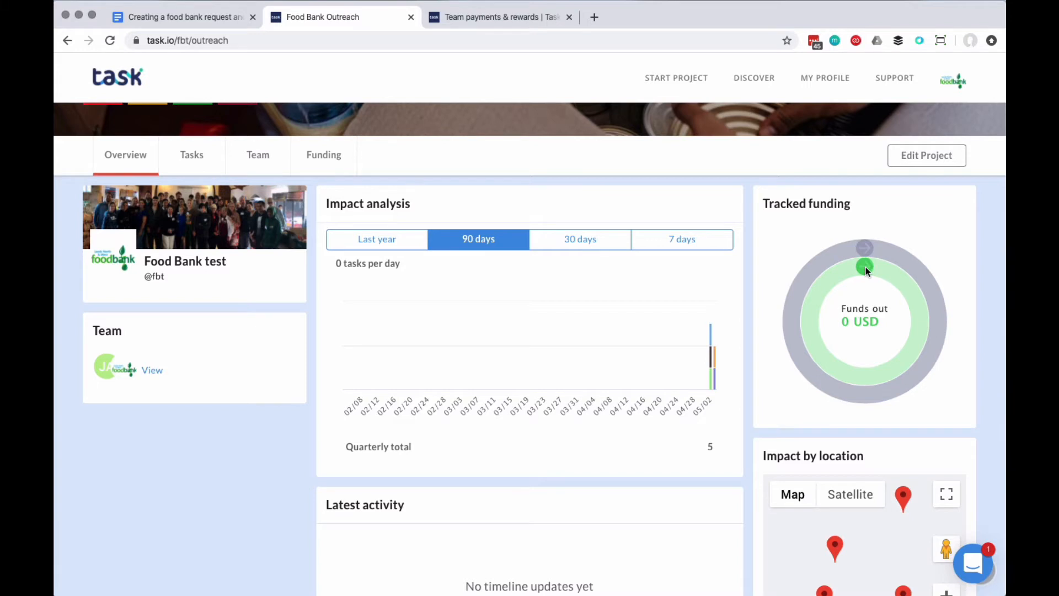
click(329, 156)
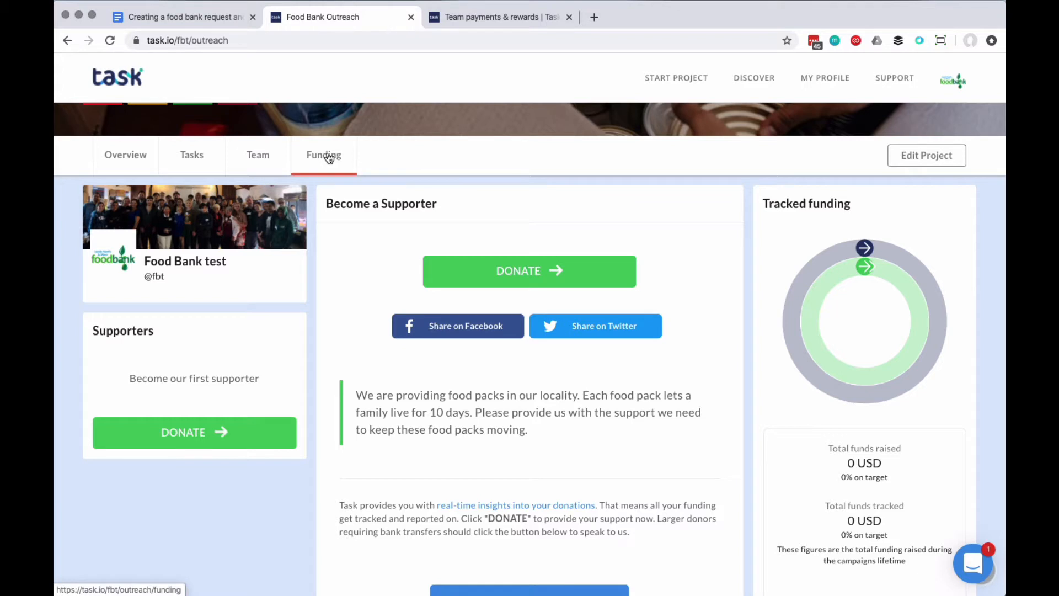
scroll(500, 222, up, 1)
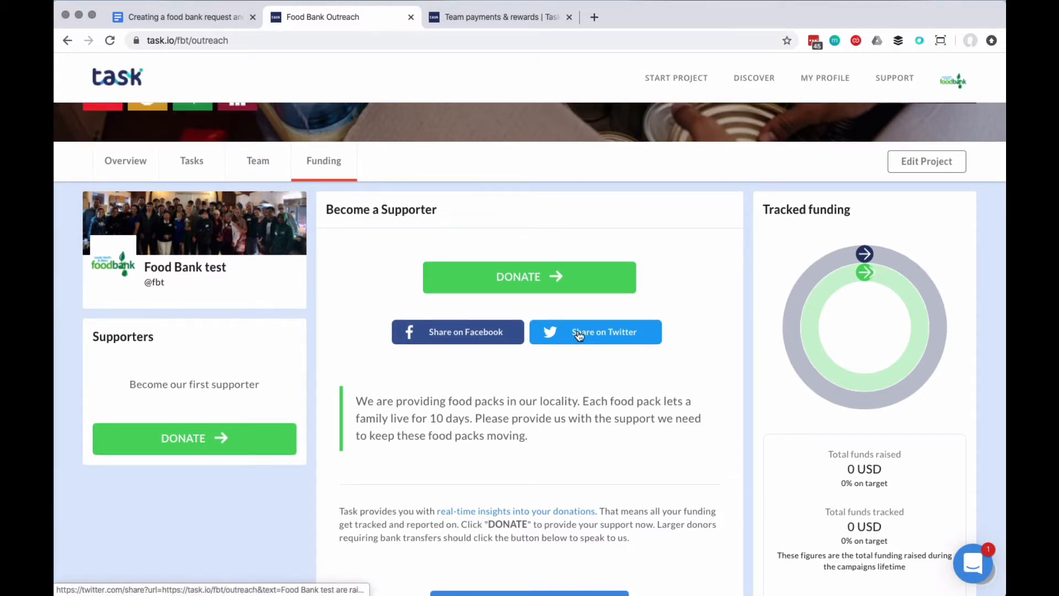
drag(357, 396, 560, 436)
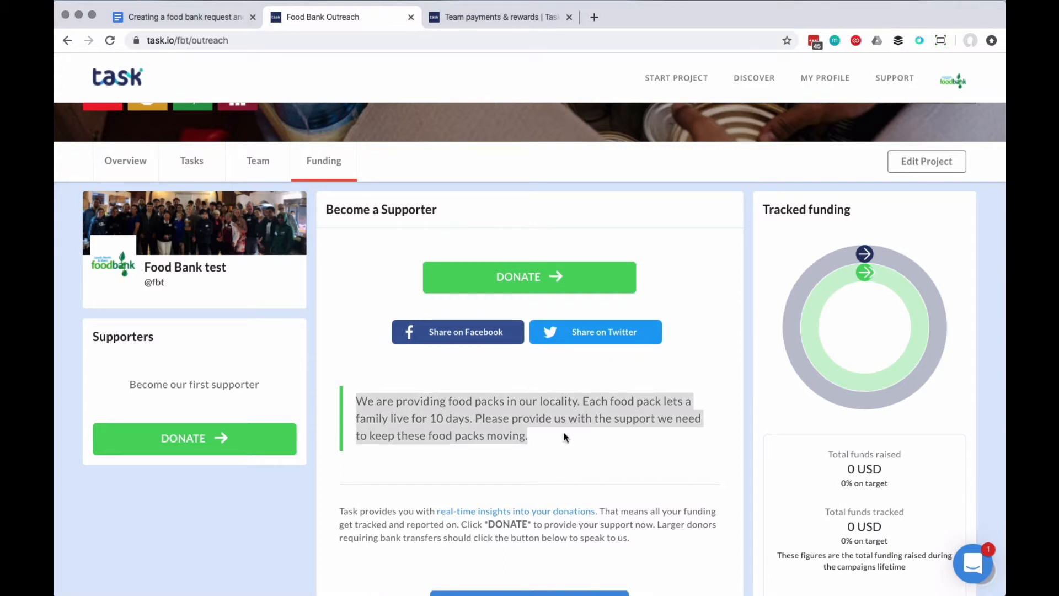
click(564, 432)
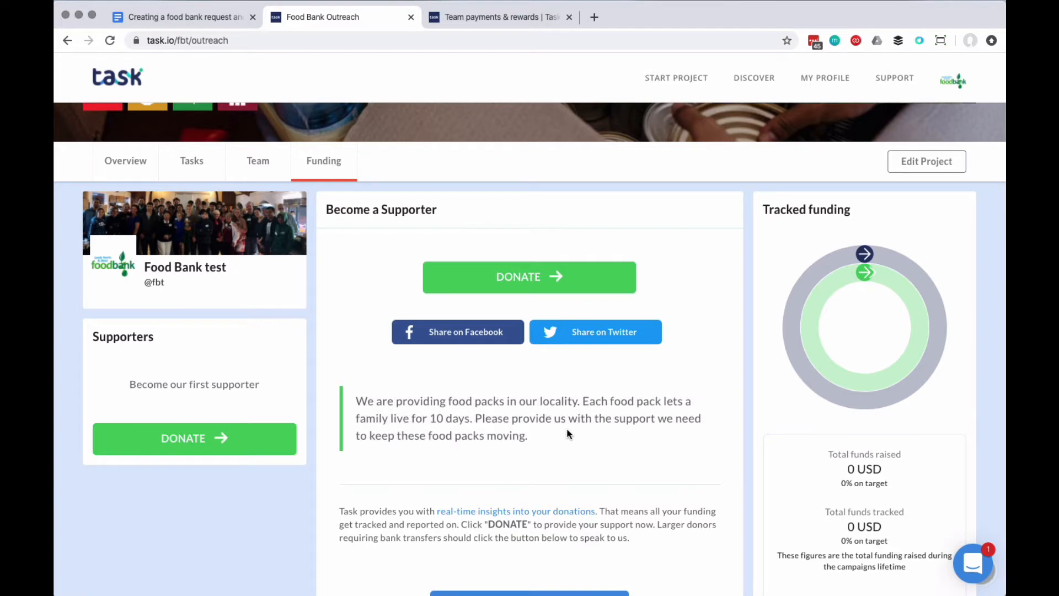
Try out a one-time $100 donation with Task support set to 0%, continuing as far as the checkout breakdown.
click(521, 277)
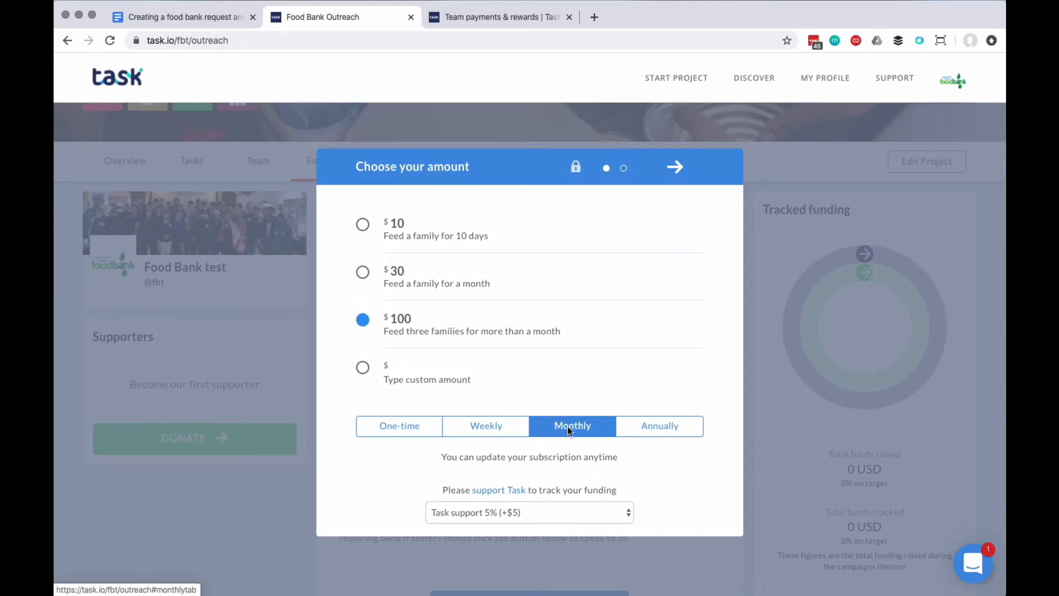
click(408, 429)
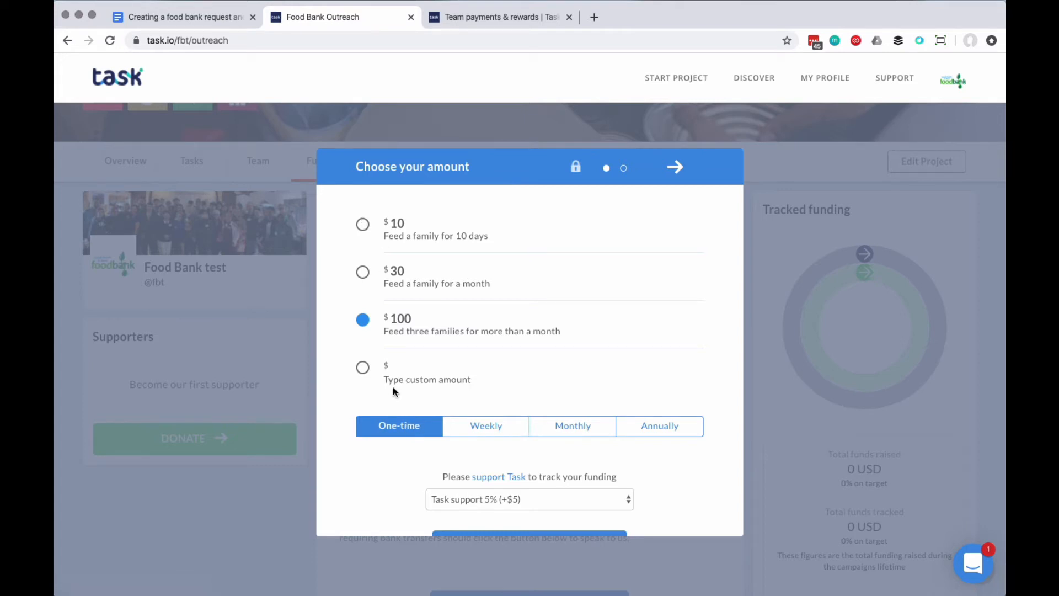
click(363, 368)
scroll(586, 319, down, 3)
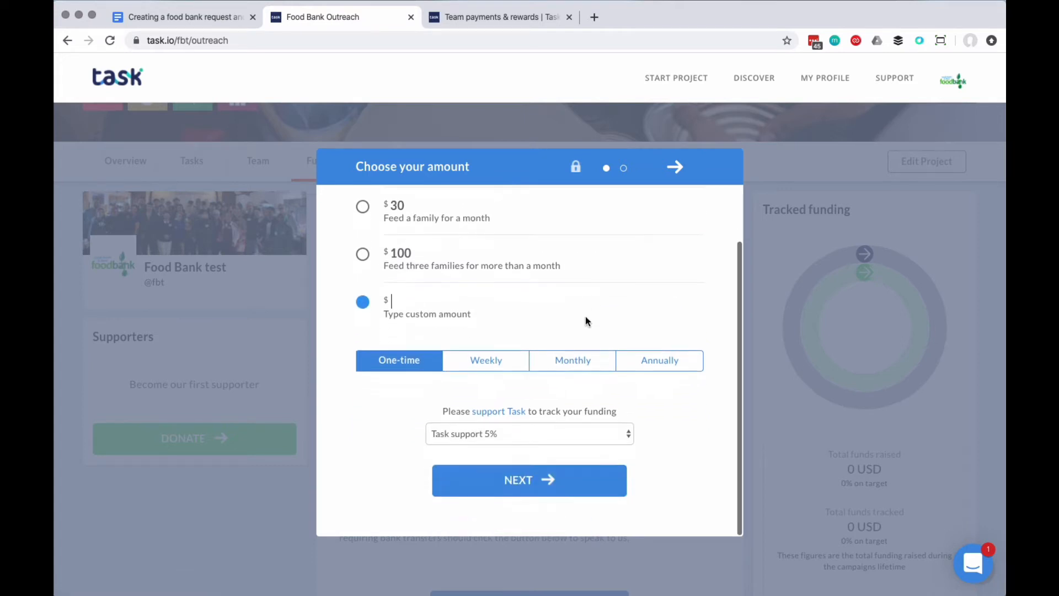
click(595, 435)
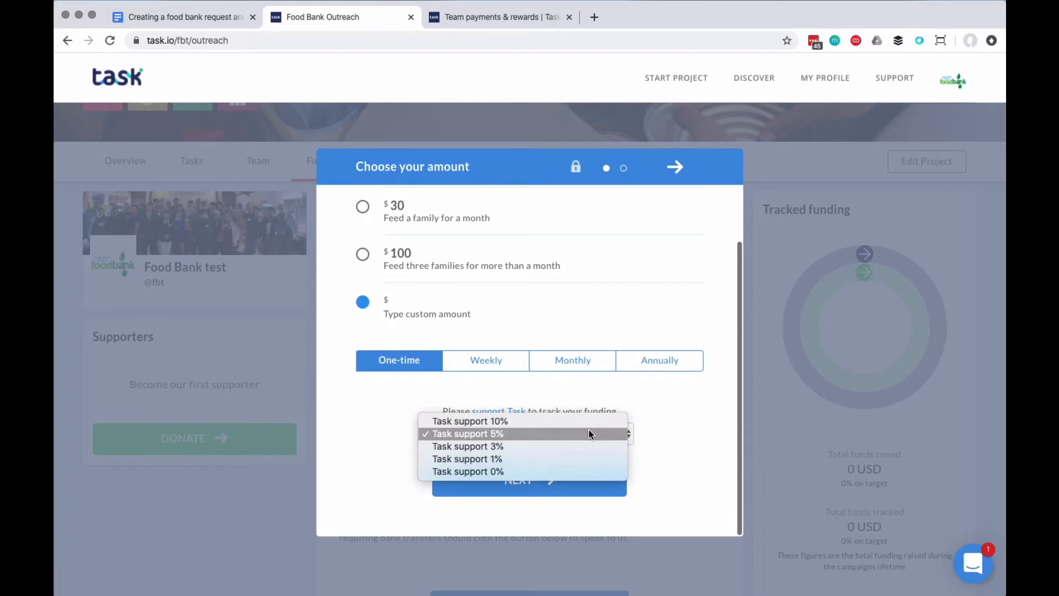
click(521, 466)
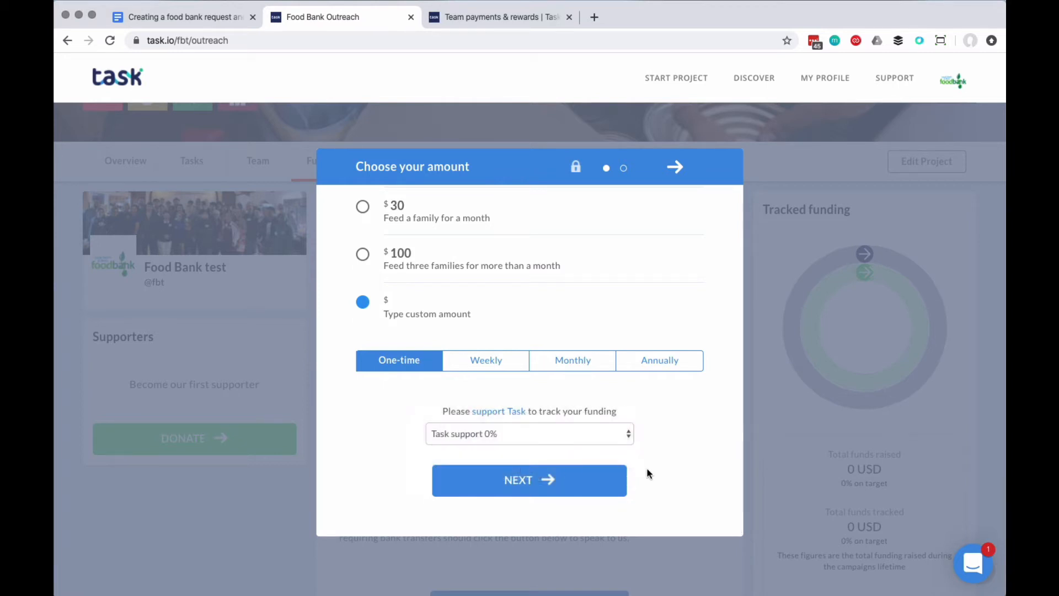
click(536, 484)
click(536, 484)
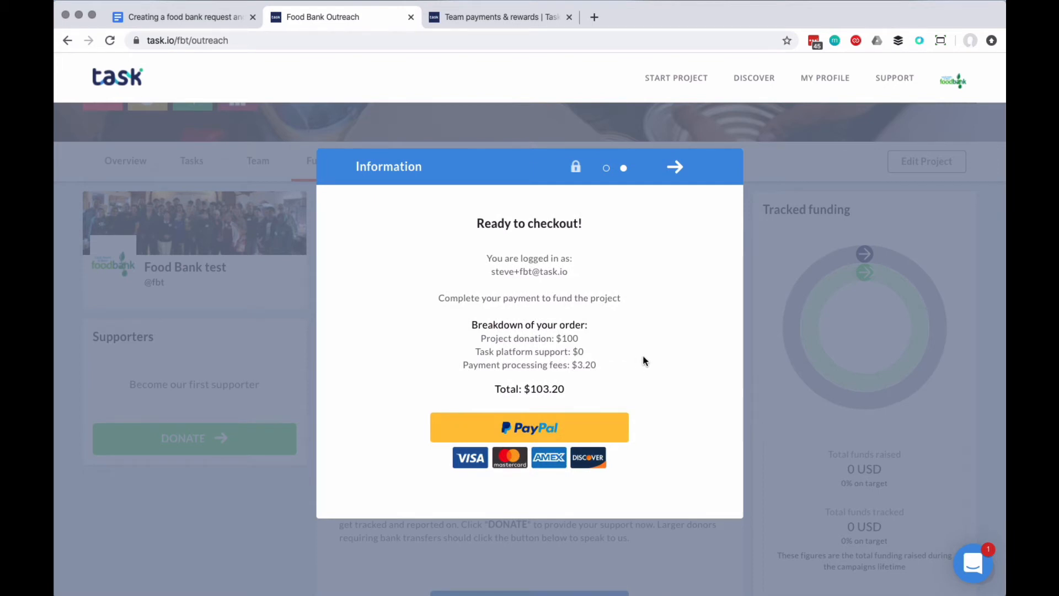
Open the large donor funding chat for bank transfers from the Funding page.
scroll(664, 409, down, 2)
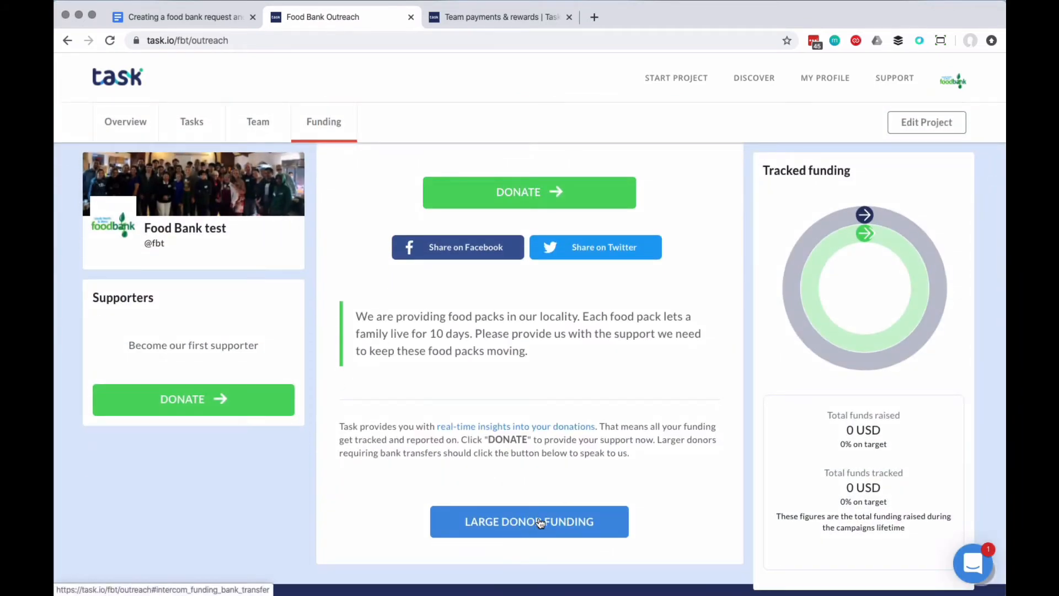
click(540, 523)
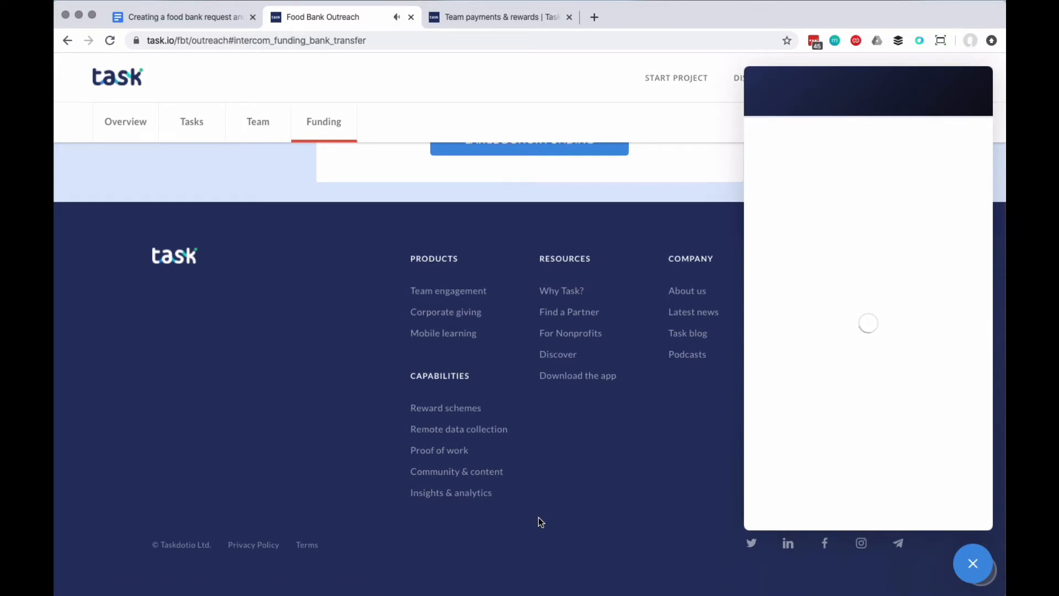
scroll(541, 522, up, 5)
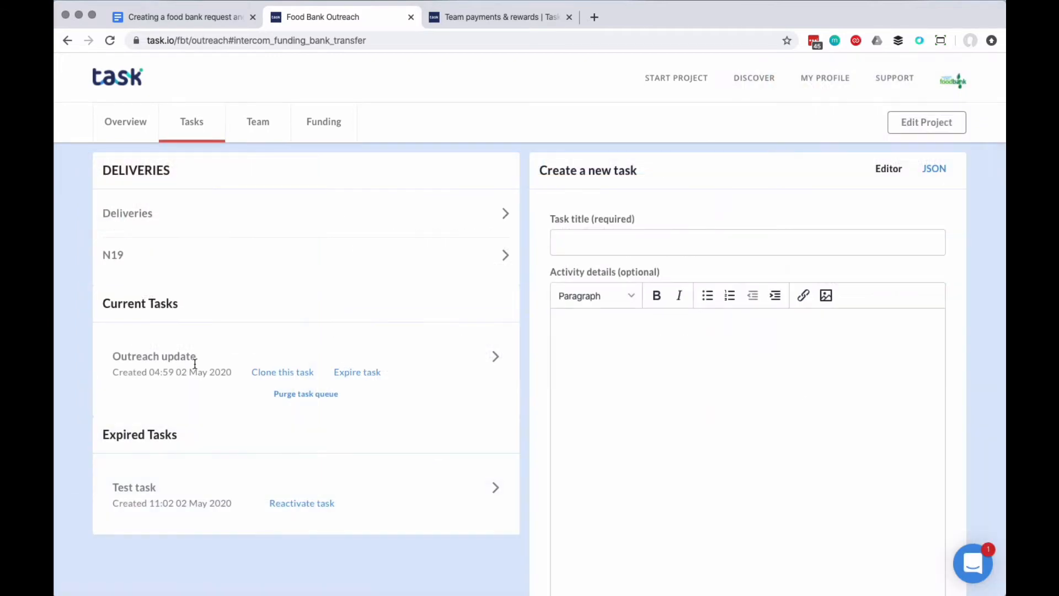
Open the newest recipient task in the Deliveries group and set its Funding amount to 5.
click(166, 222)
click(246, 259)
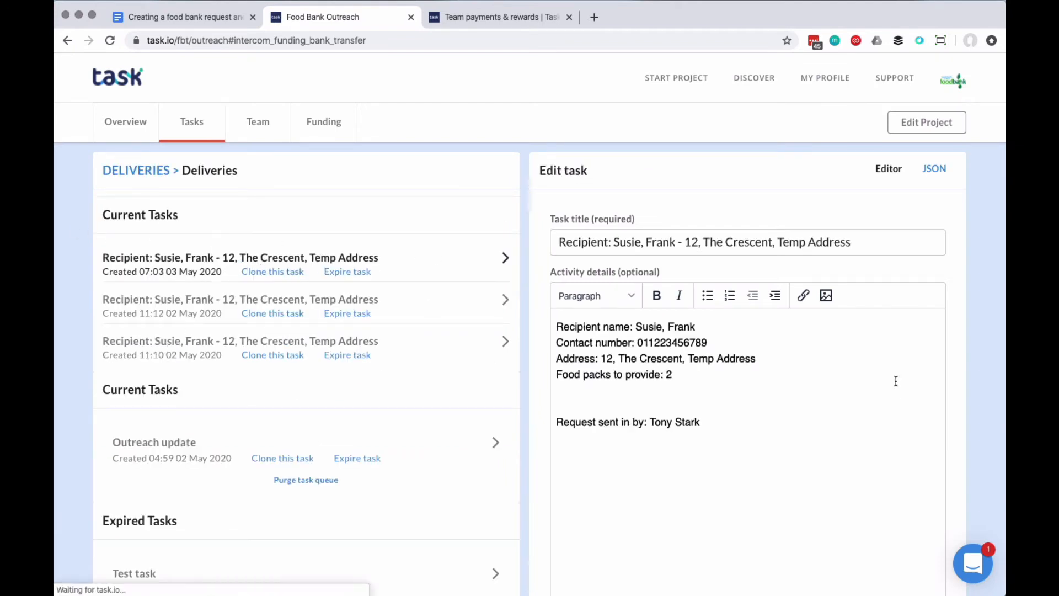
scroll(971, 384, down, 8)
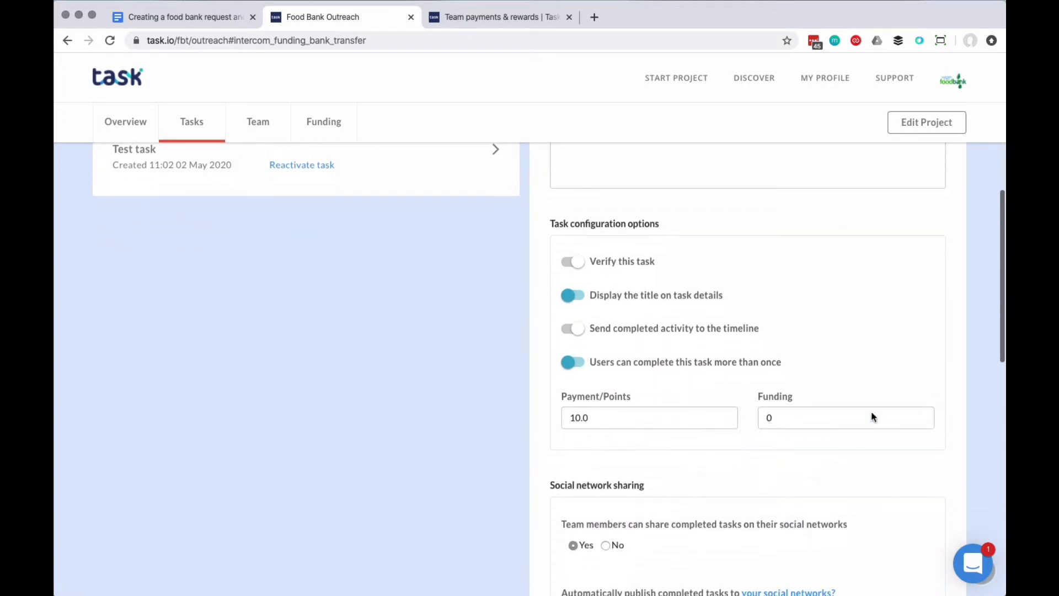
click(775, 417)
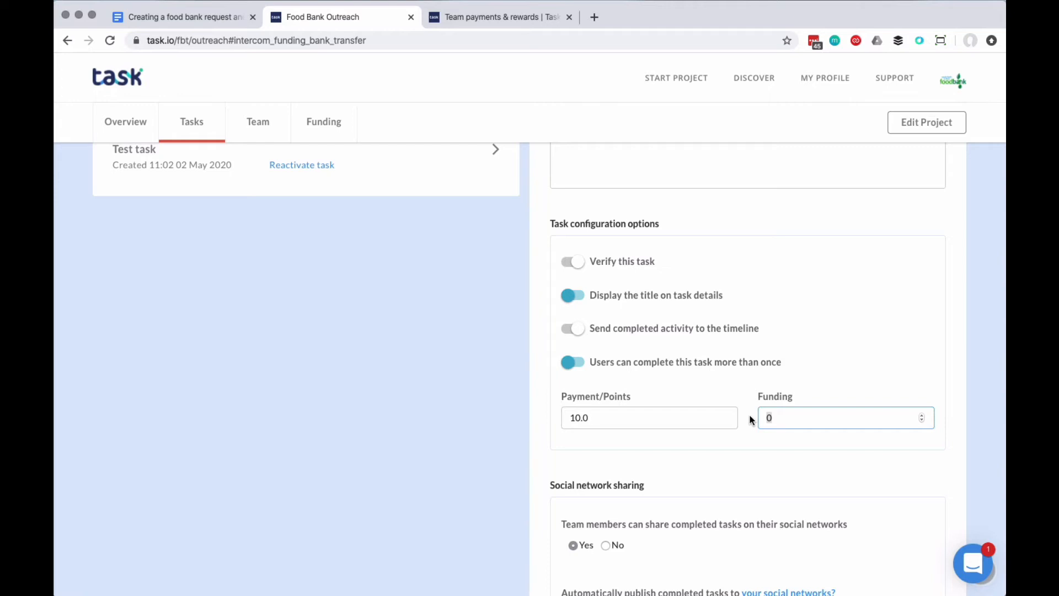
text(5)
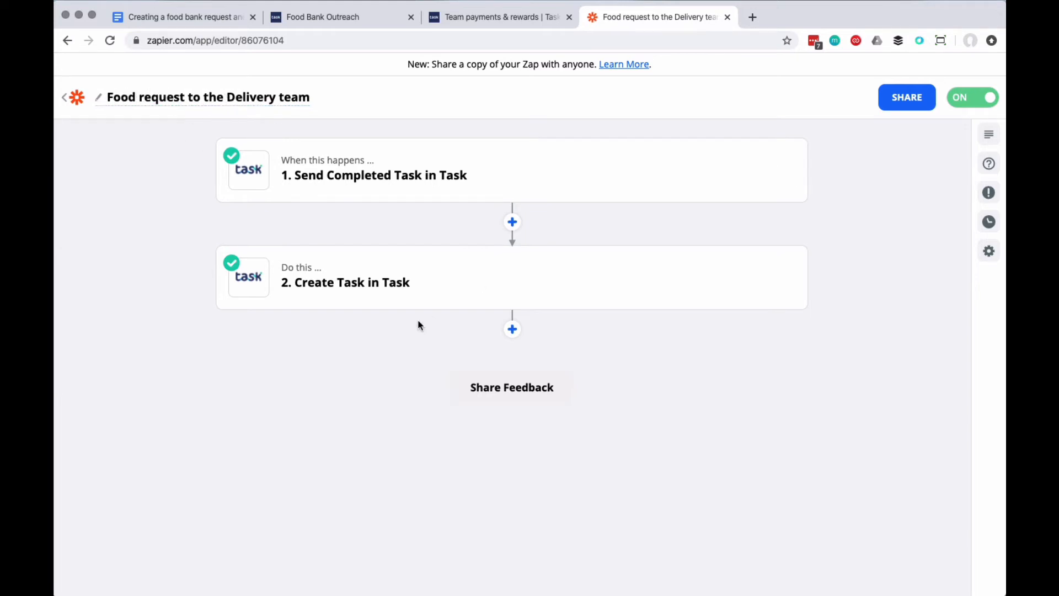
Examine the sample completed-task data of the Send Completed Task trigger in the Food request to the Delivery team Zap.
mouse_move(393, 268)
mouse_move(351, 195)
click(361, 181)
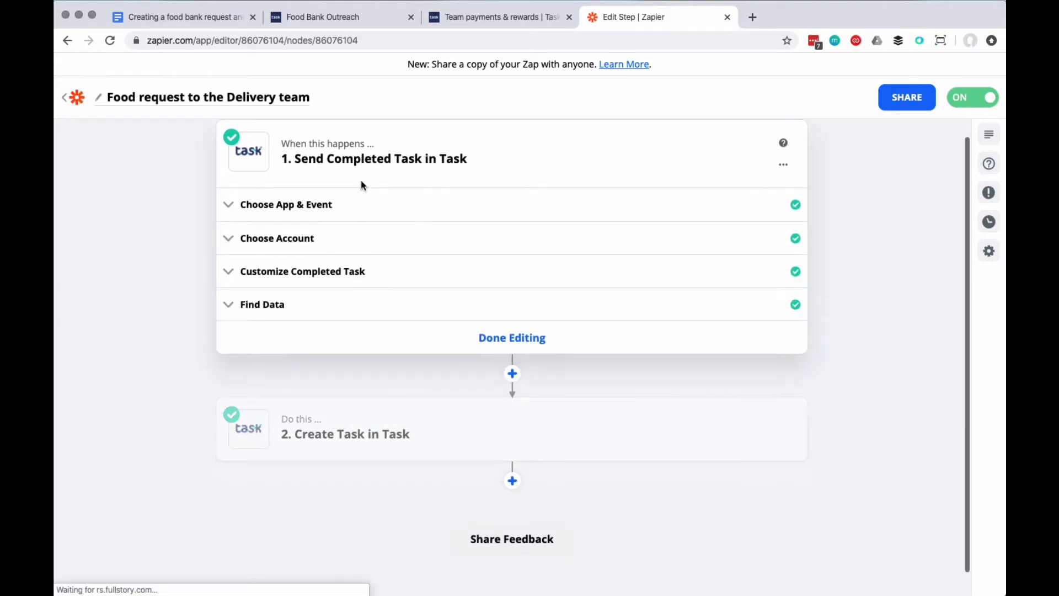
click(229, 304)
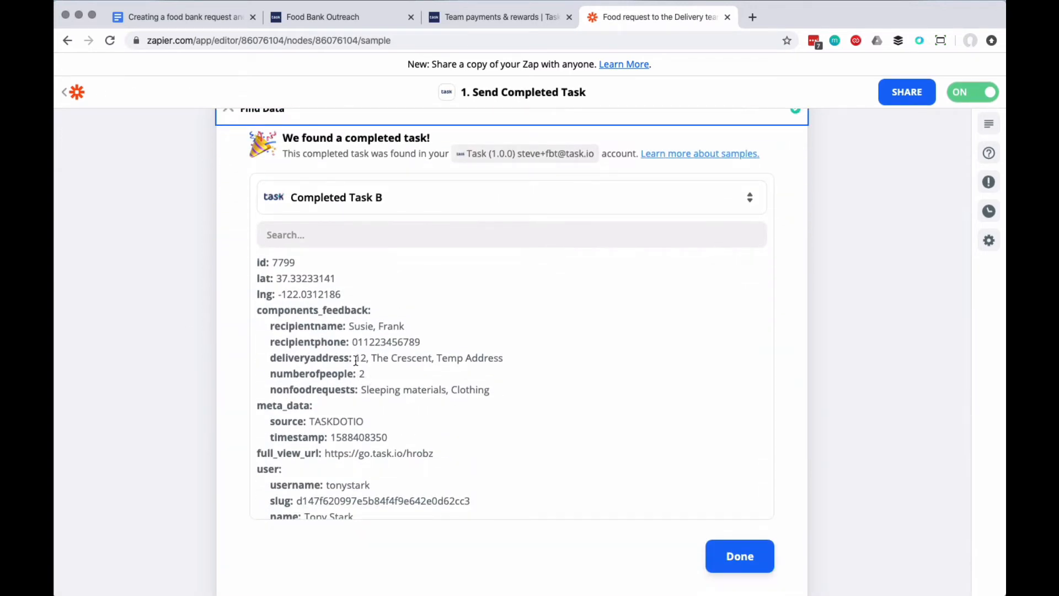
Add a Formatter by Zapier step with the Numbers event between the trigger and the Create Task step.
scroll(188, 350, down, 5)
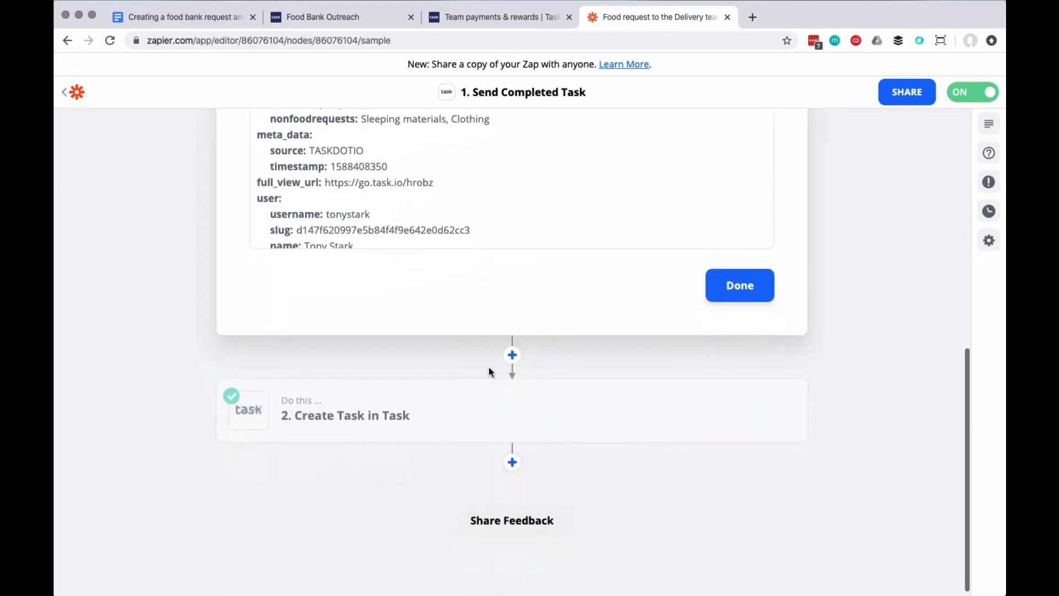
click(512, 355)
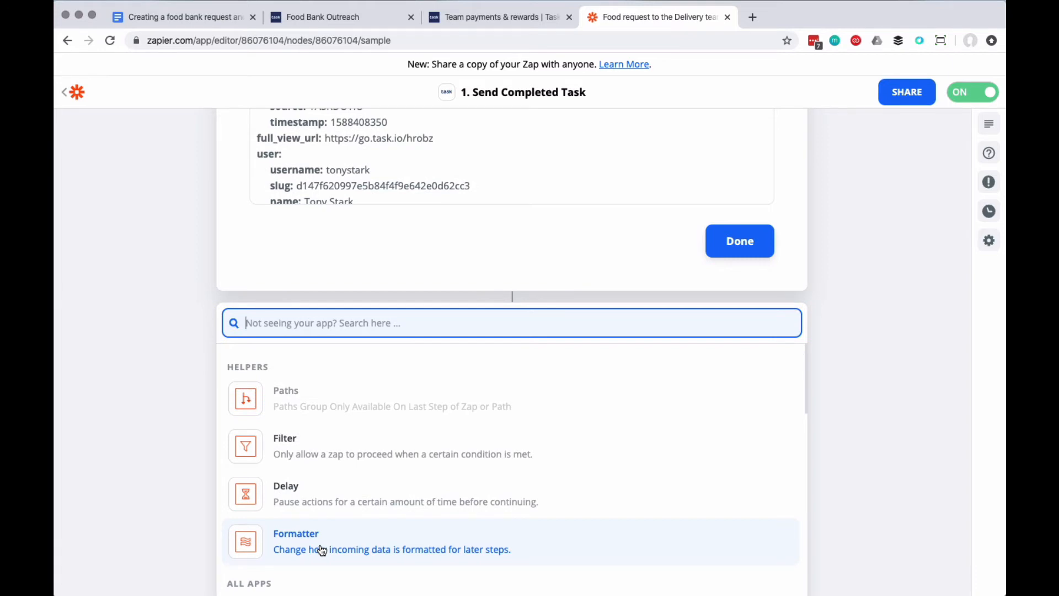
click(321, 548)
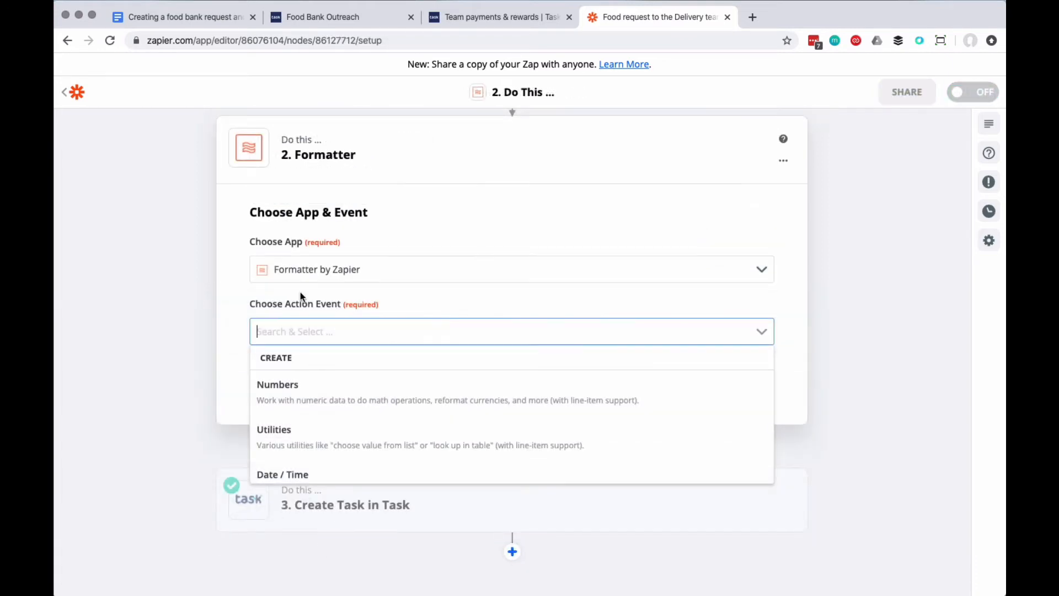
click(289, 388)
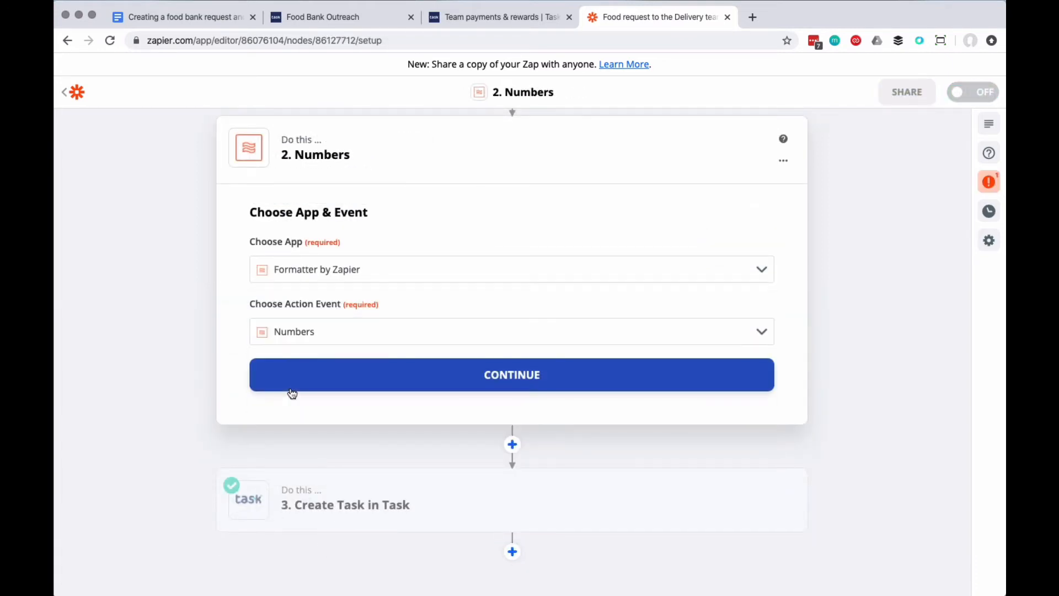
click(528, 381)
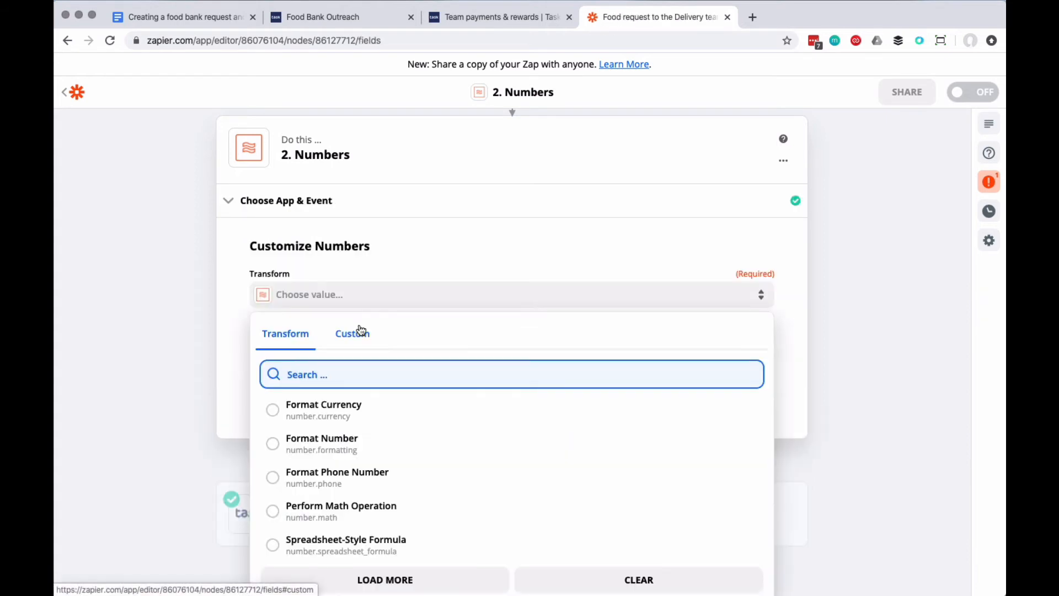
Set the Numbers step to Perform Math Operation with Multiply, using the trigger's Components Feedback Numberofpeople value as the first input.
click(324, 509)
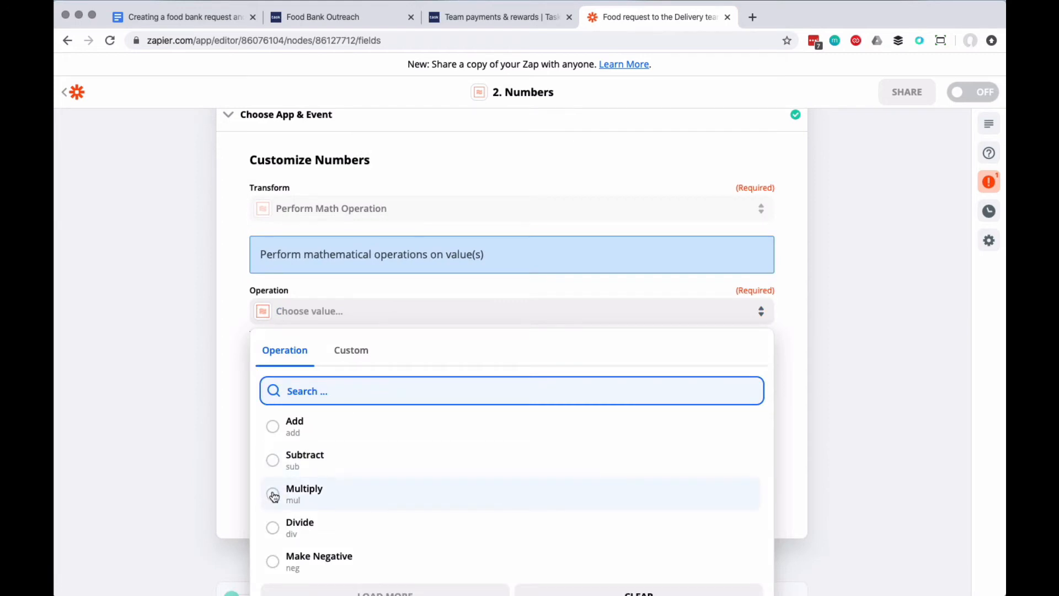
click(274, 496)
click(309, 373)
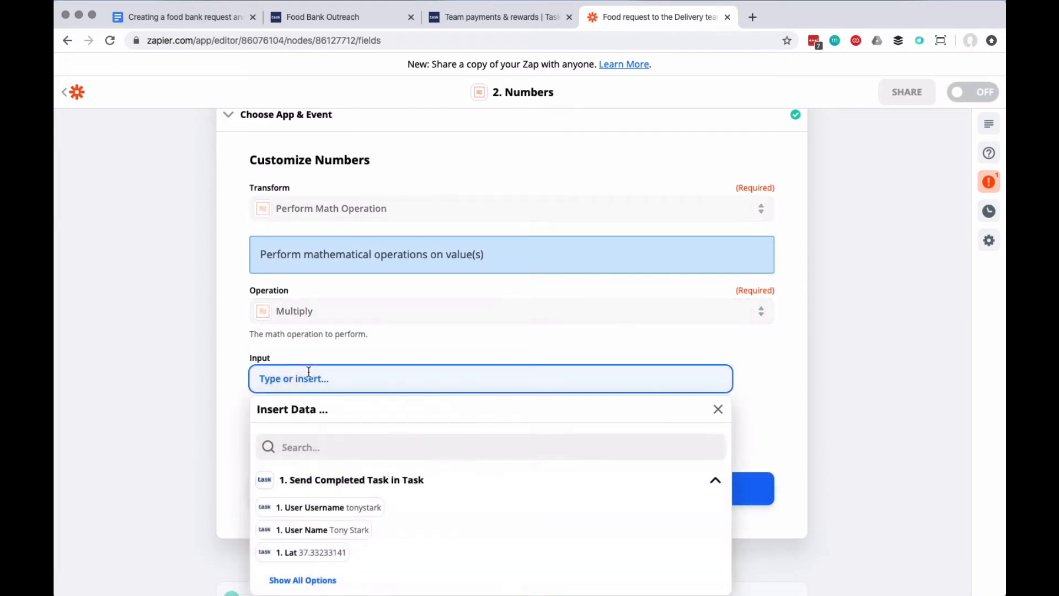
click(304, 579)
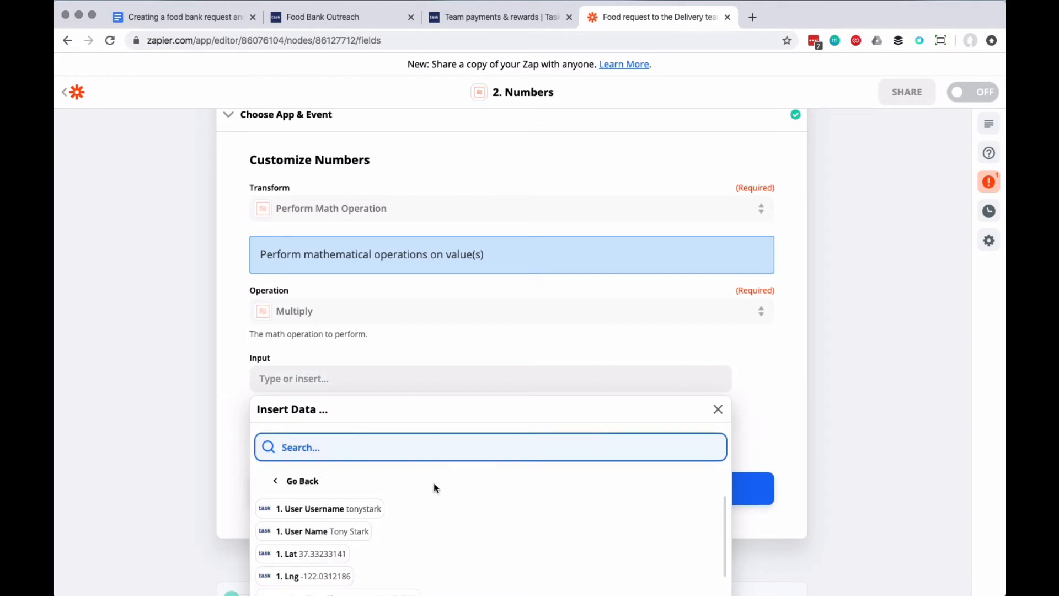
scroll(419, 491, down, 10)
click(402, 496)
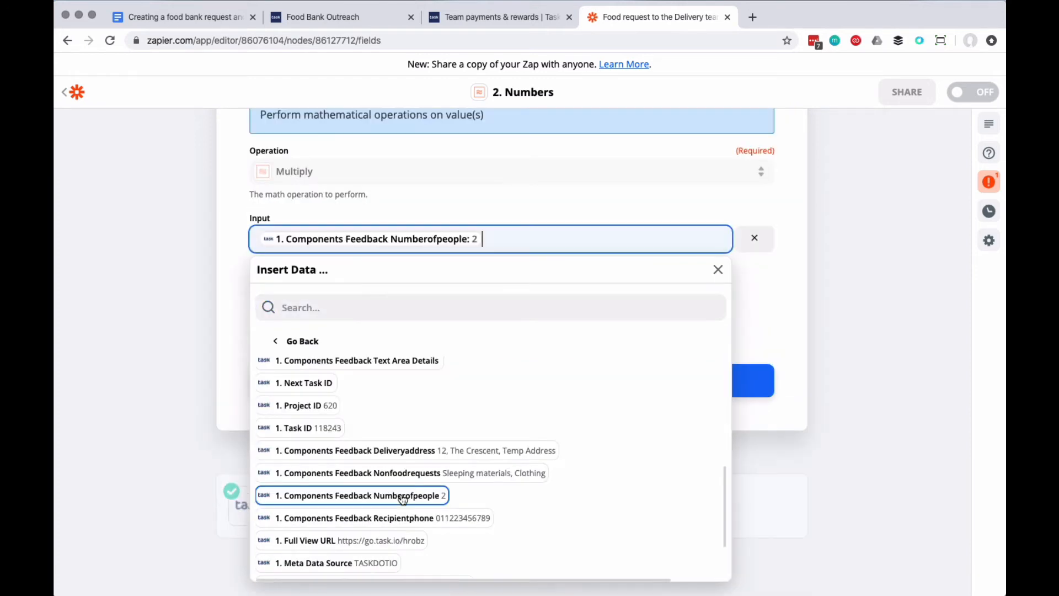
click(235, 337)
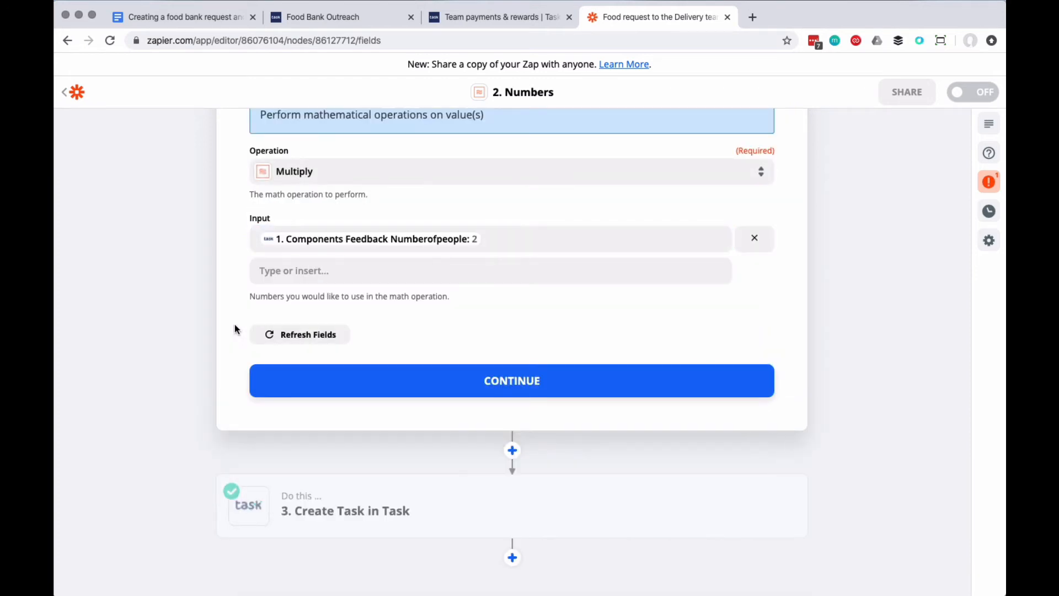
Add 5 as the second input of the multiplication.
click(289, 271)
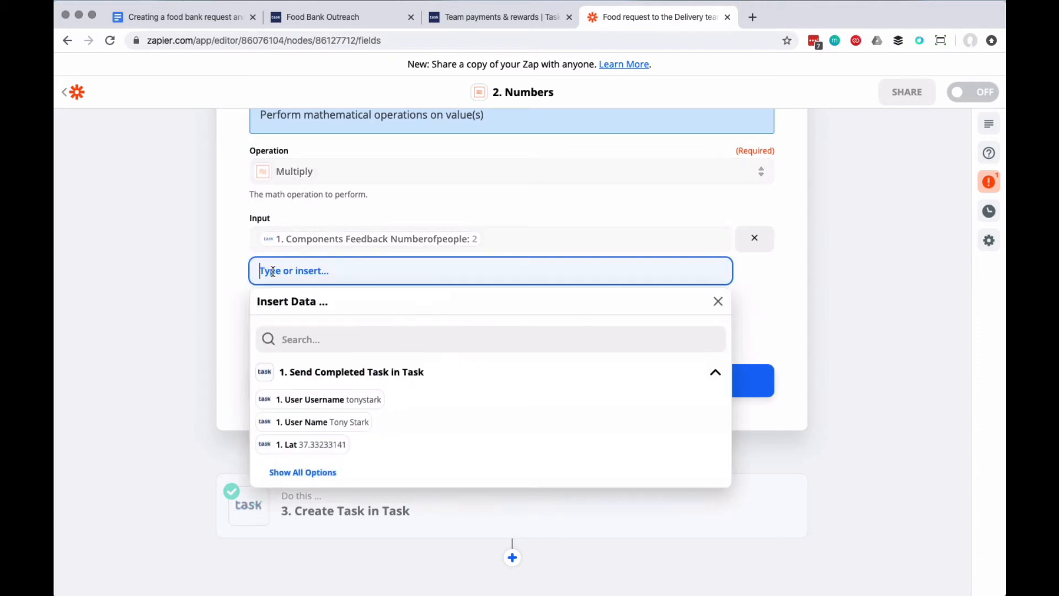
text(5)
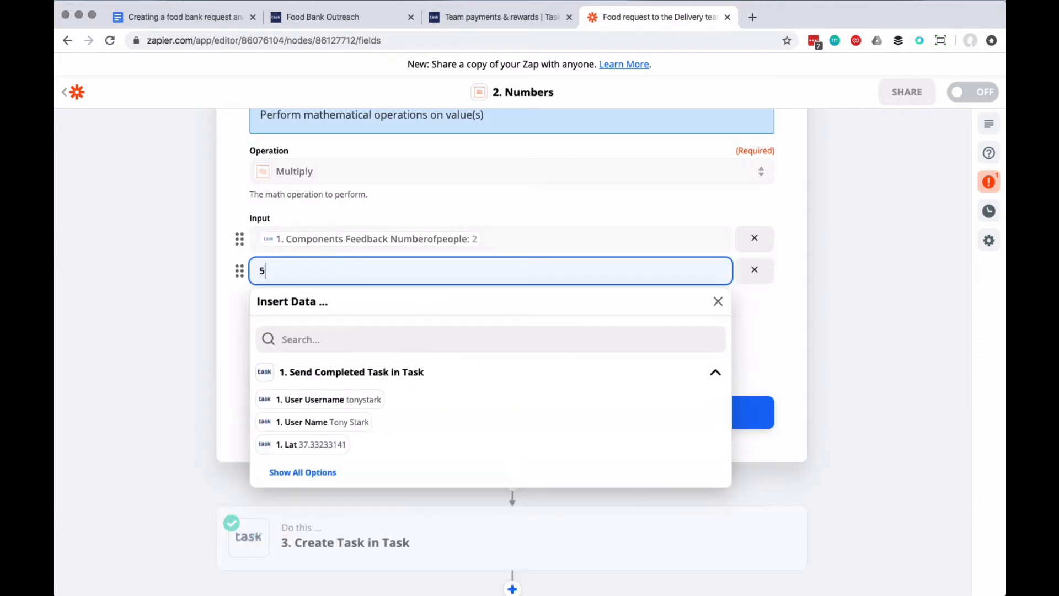
click(231, 326)
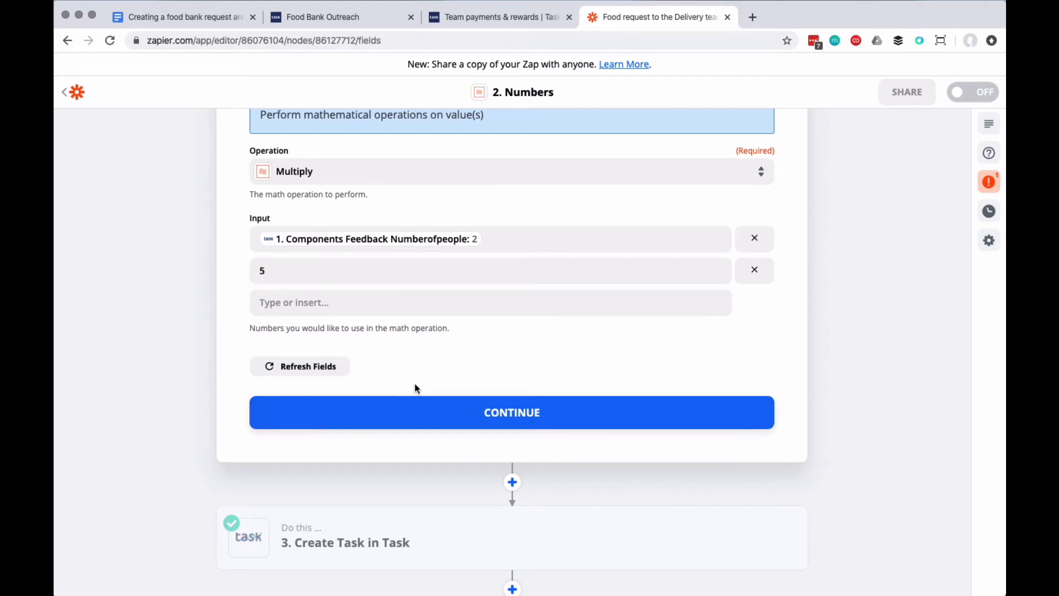
Test the Numbers step and review the output of its multiplication.
click(506, 417)
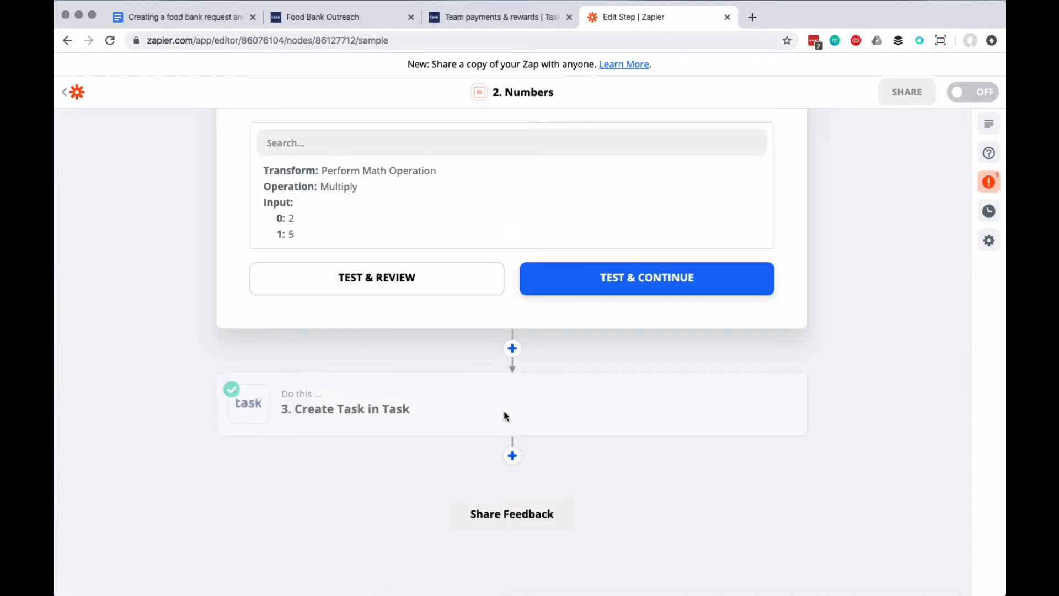
click(374, 281)
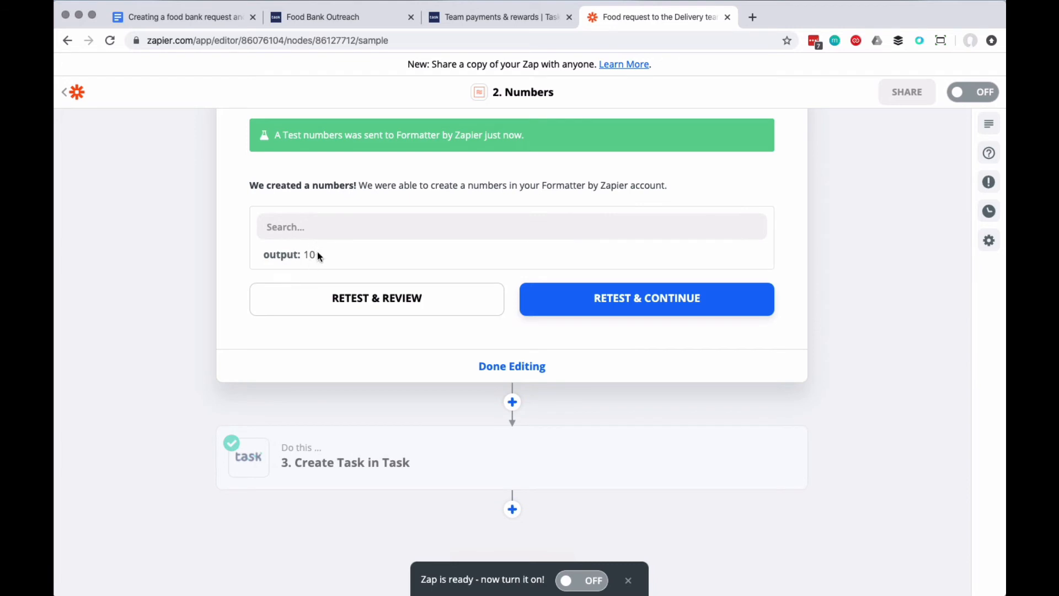
scroll(429, 290, up, 5)
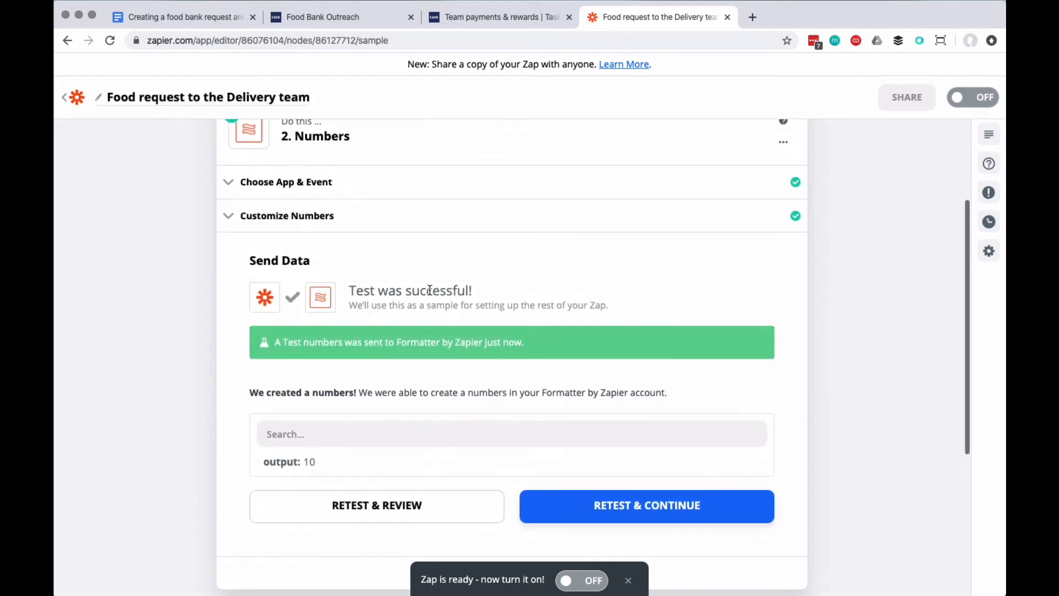
scroll(429, 291, up, 4)
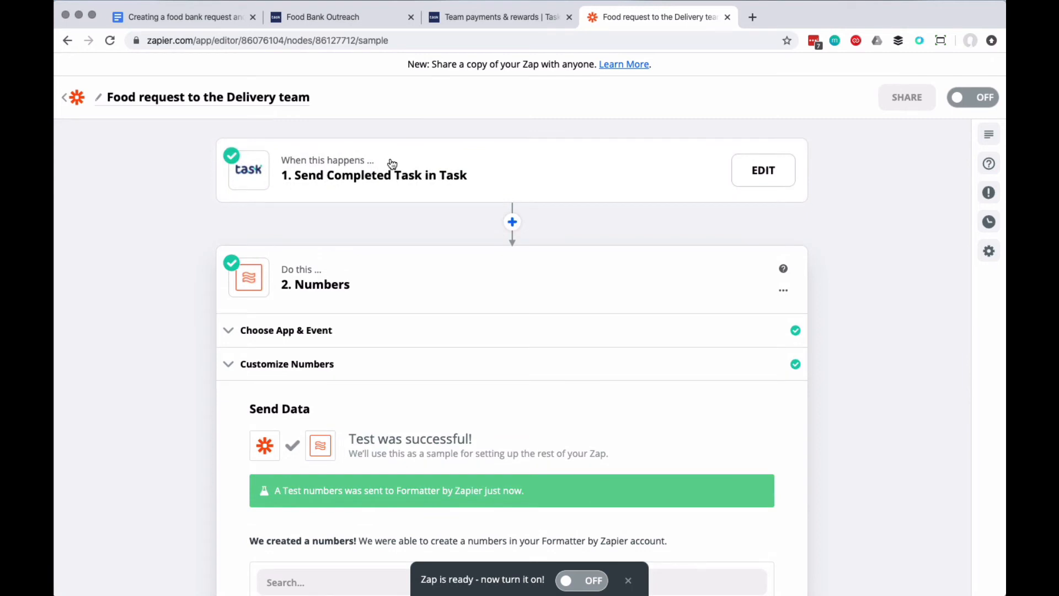
scroll(447, 242, down, 5)
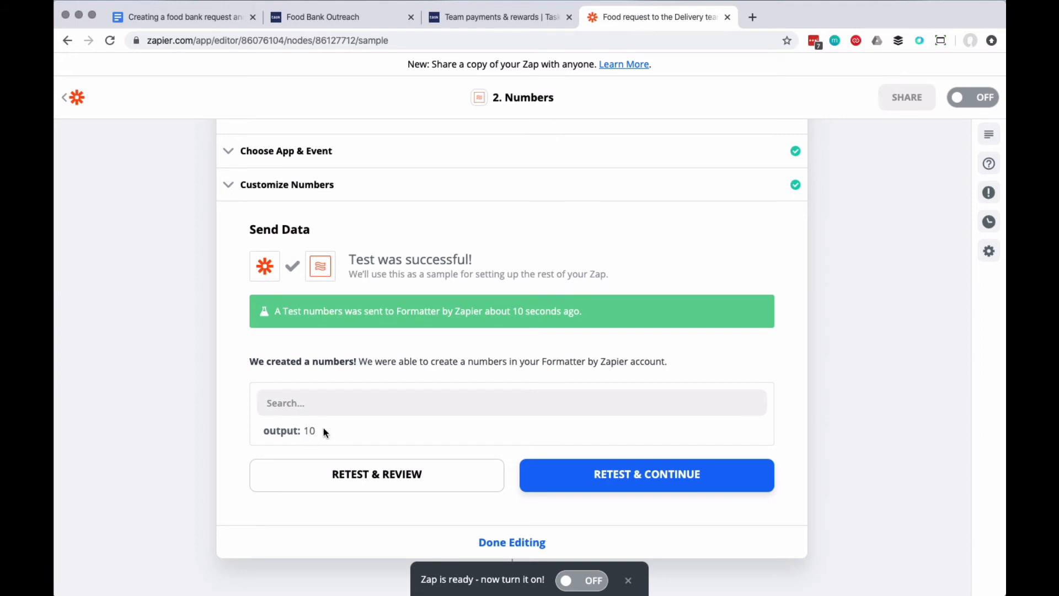
Rename the Numbers step as "Work out the funding required" and finish editing it.
scroll(622, 357, up, 5)
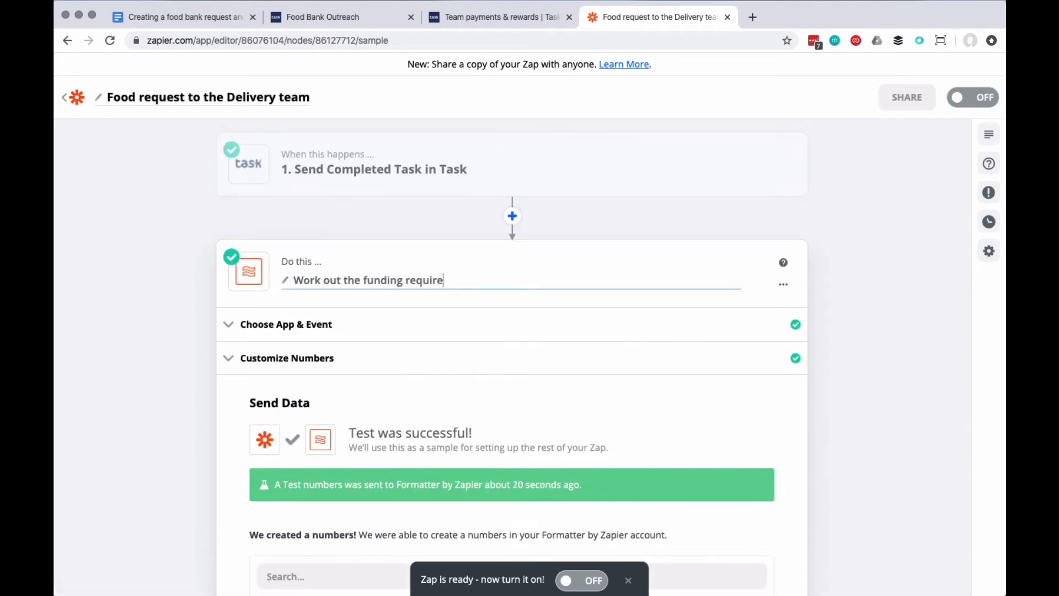
text(ding required)
scroll(713, 364, down, 5)
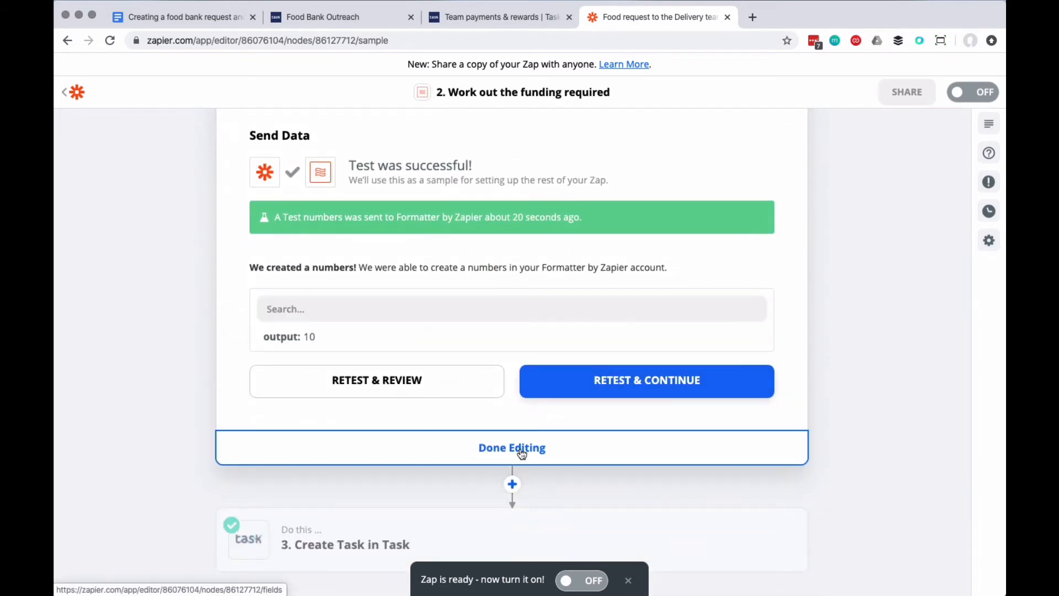
click(515, 447)
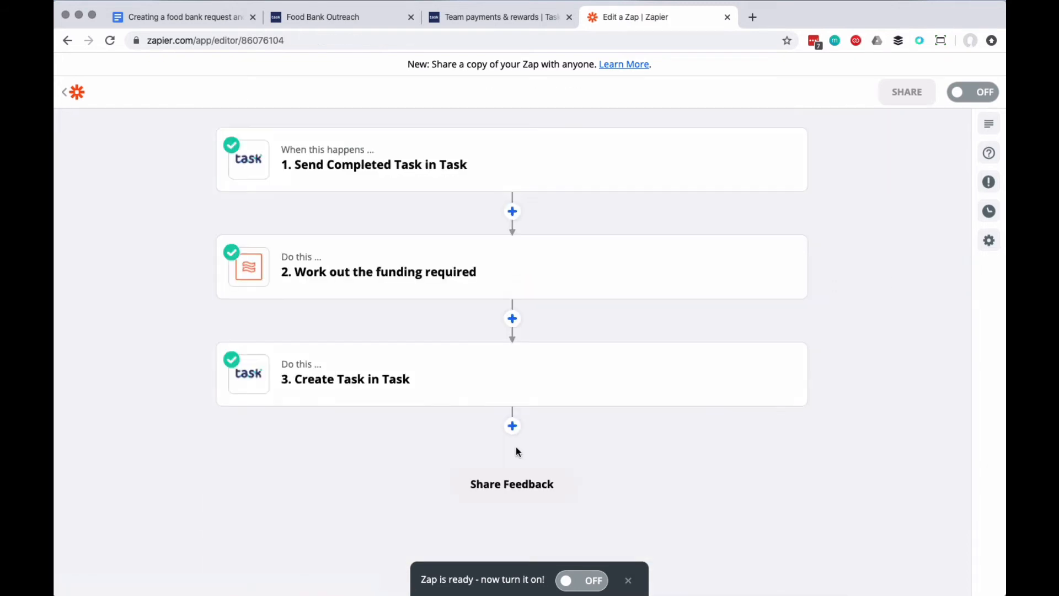
Replace the Create Task step's Funding Requirements value with the Output from the "Work out the funding required" step.
click(323, 383)
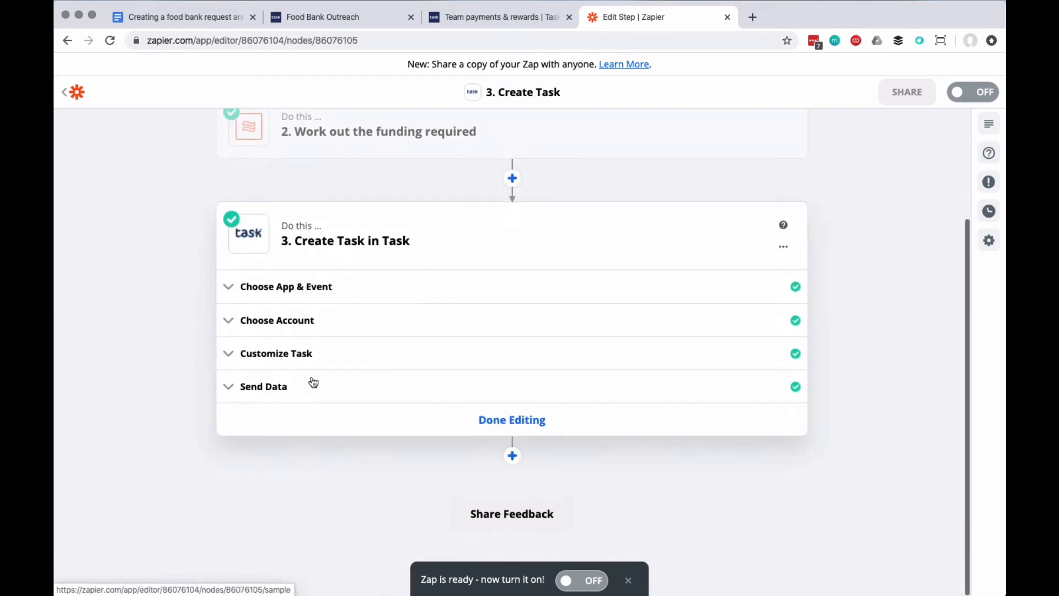
click(231, 354)
scroll(189, 374, down, 15)
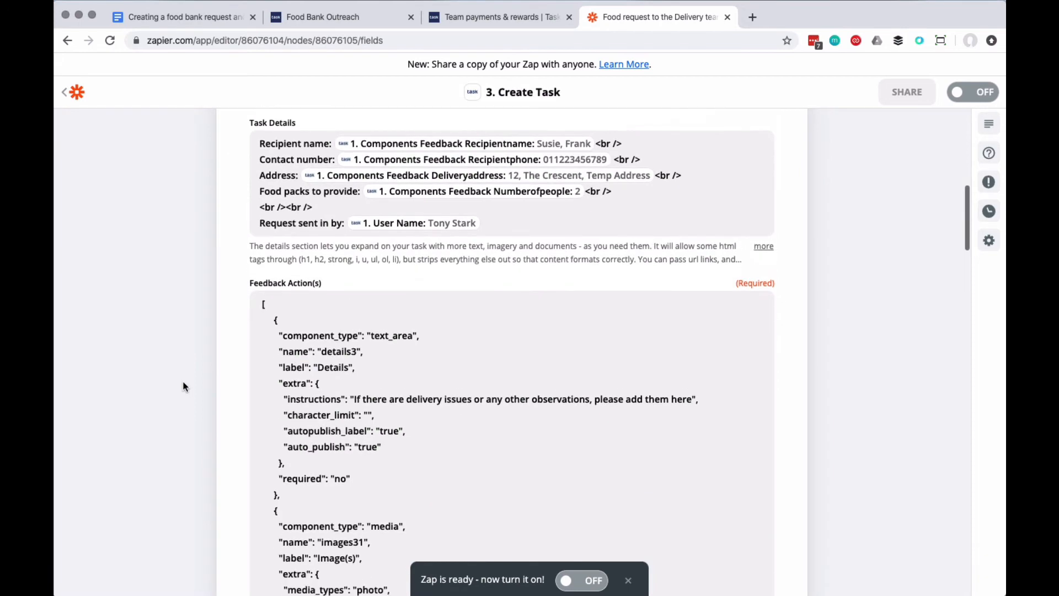
scroll(183, 386, down, 2)
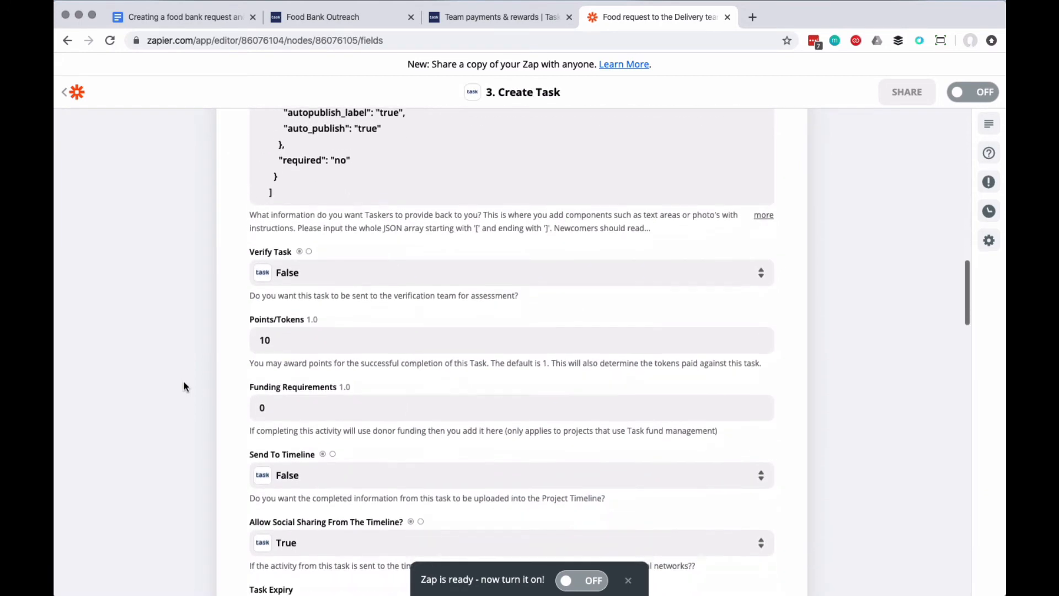
click(290, 407)
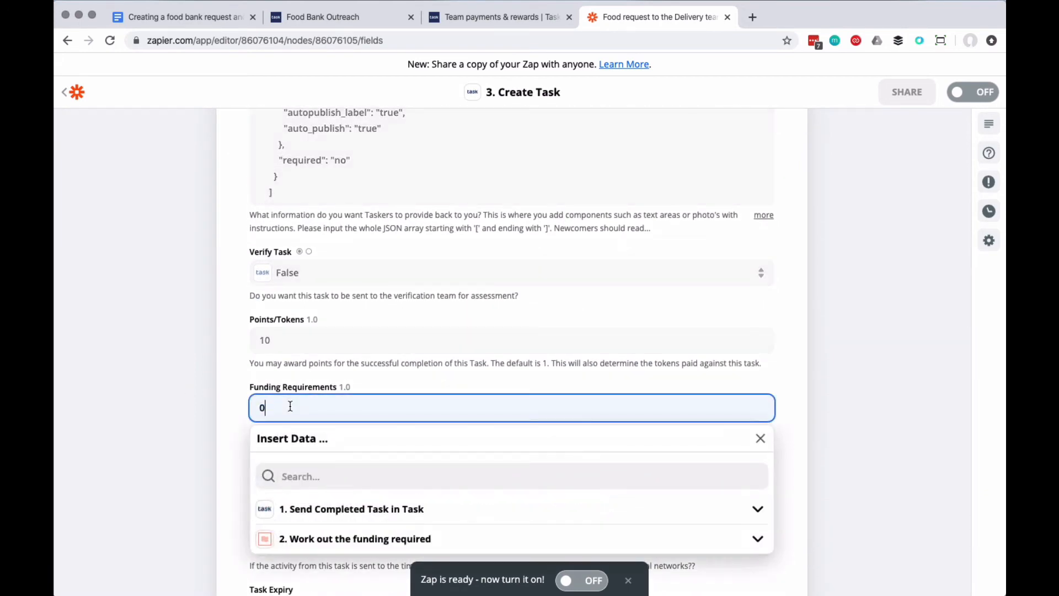
key(super+a)
click(343, 539)
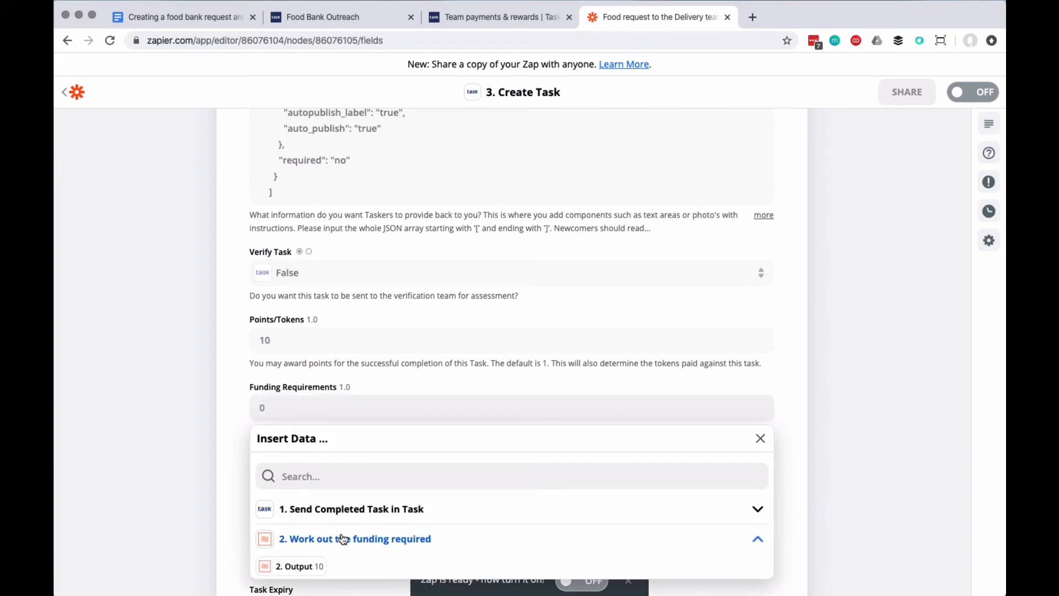
click(303, 568)
click(217, 434)
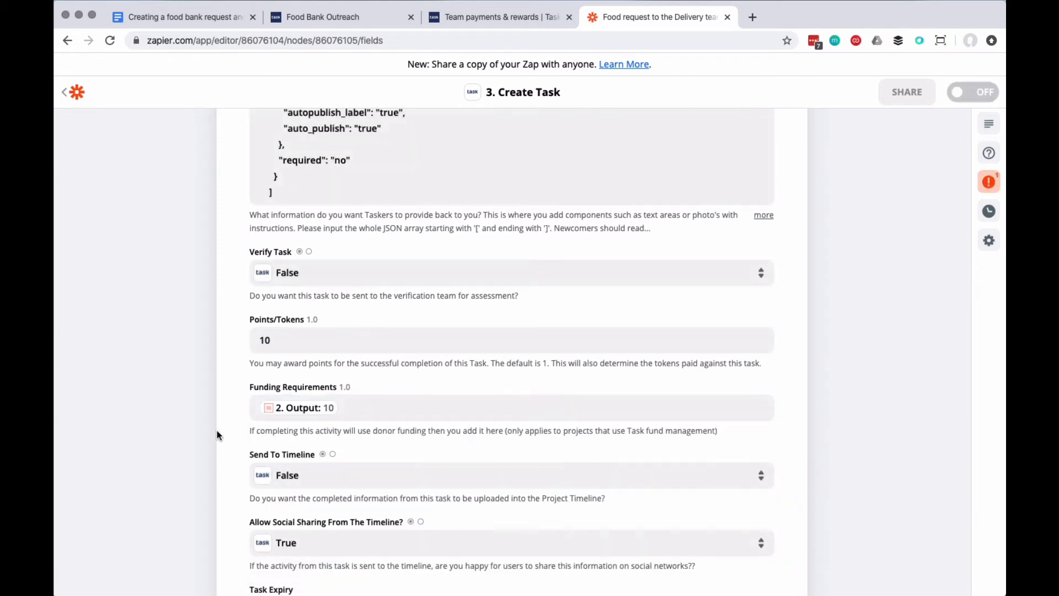
Continue past the Create Task step's customization, finish editing the step and turn on the Zap.
scroll(242, 422, down, 8)
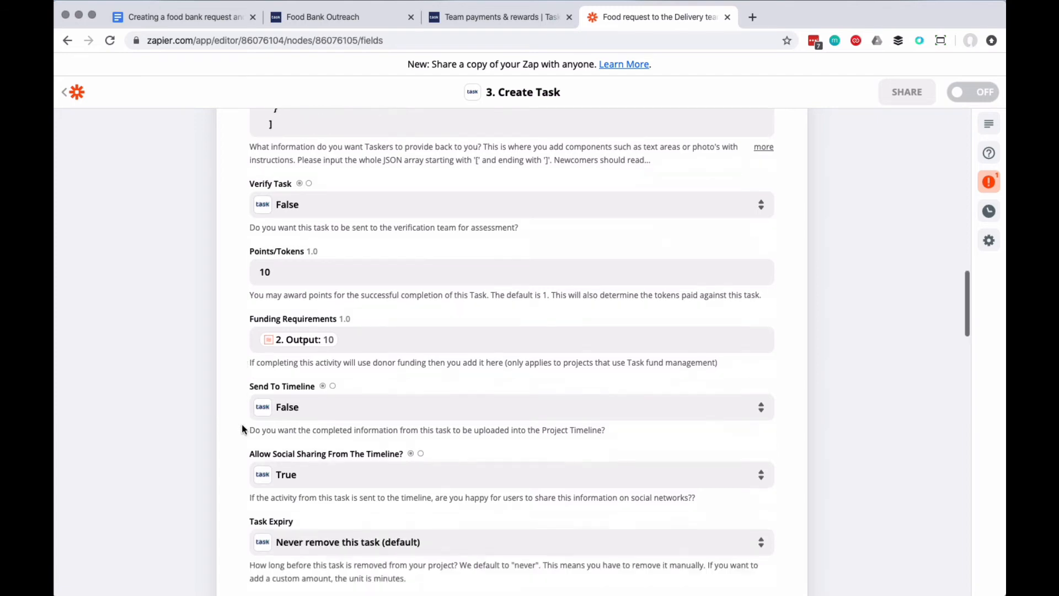
scroll(243, 427, down, 20)
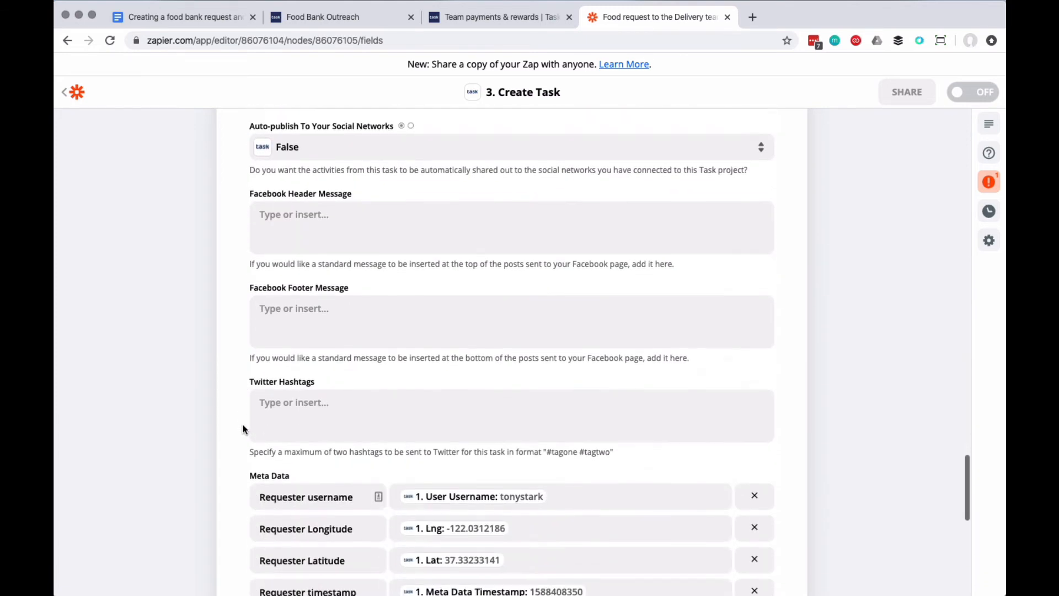
scroll(243, 429, down, 6)
click(490, 386)
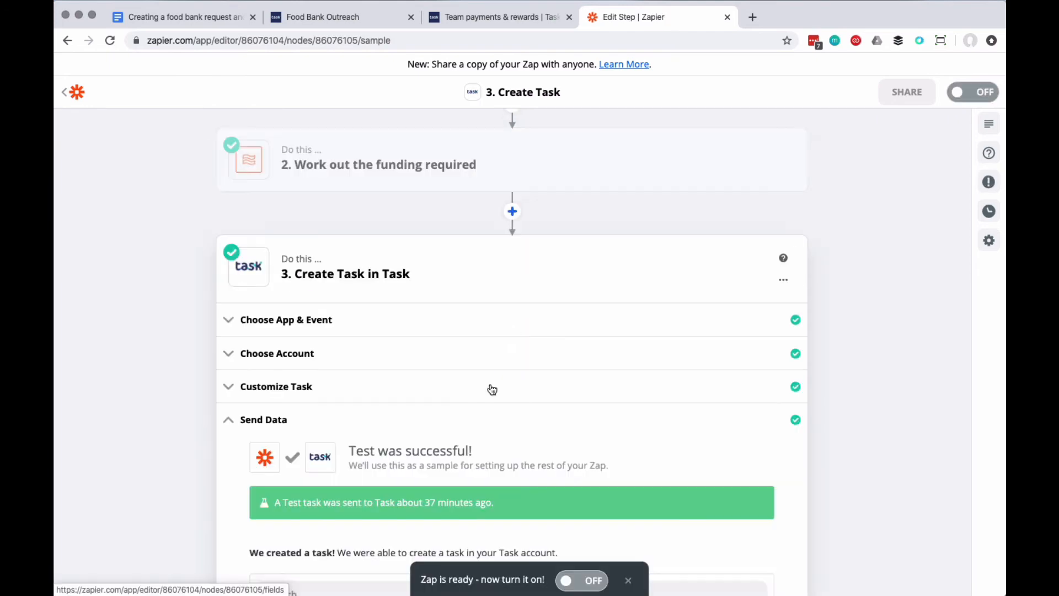
scroll(171, 411, down, 8)
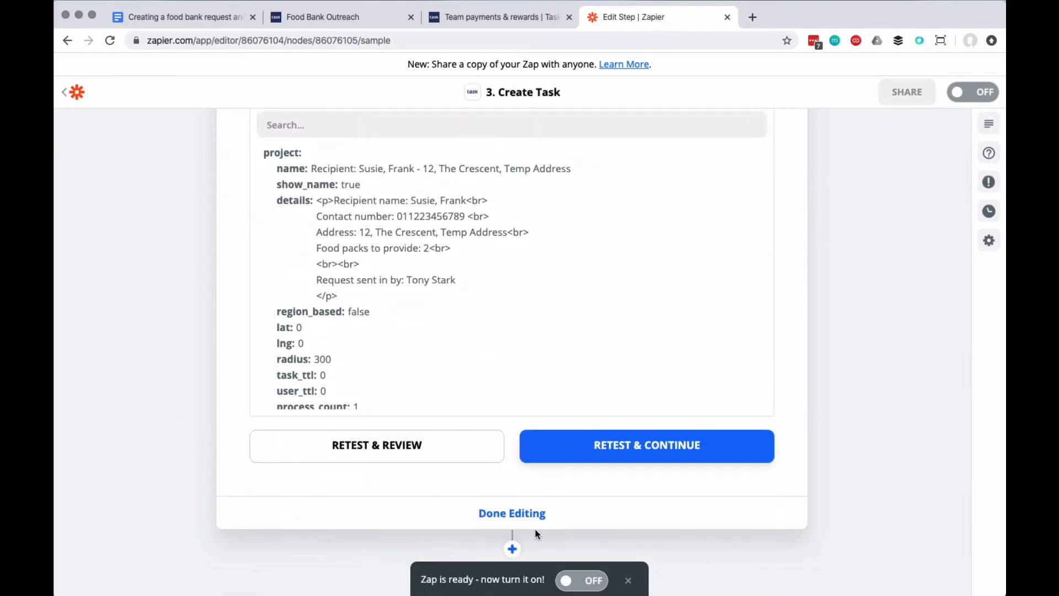
click(527, 516)
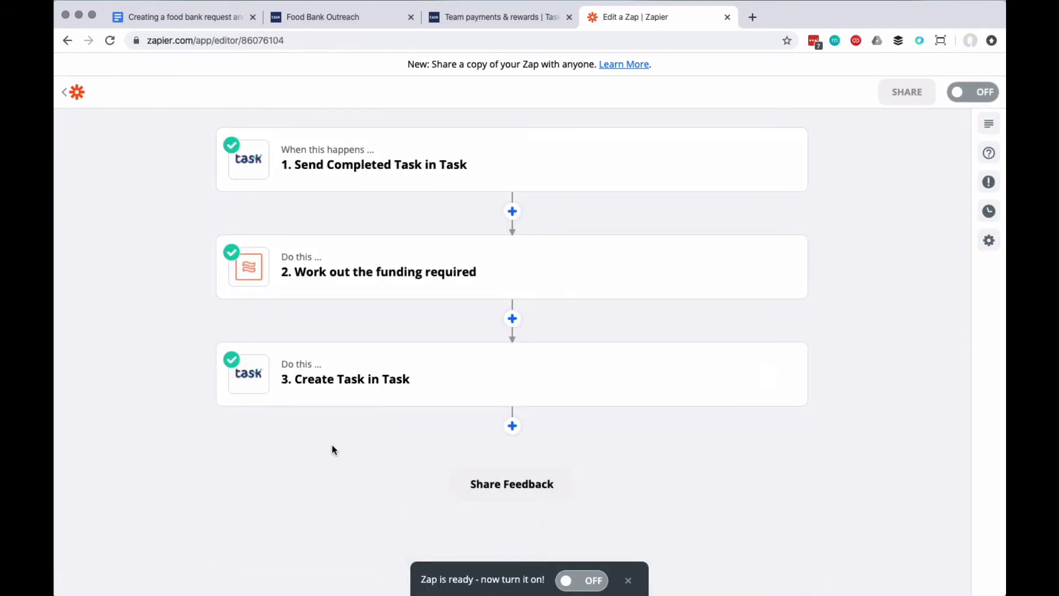
click(577, 578)
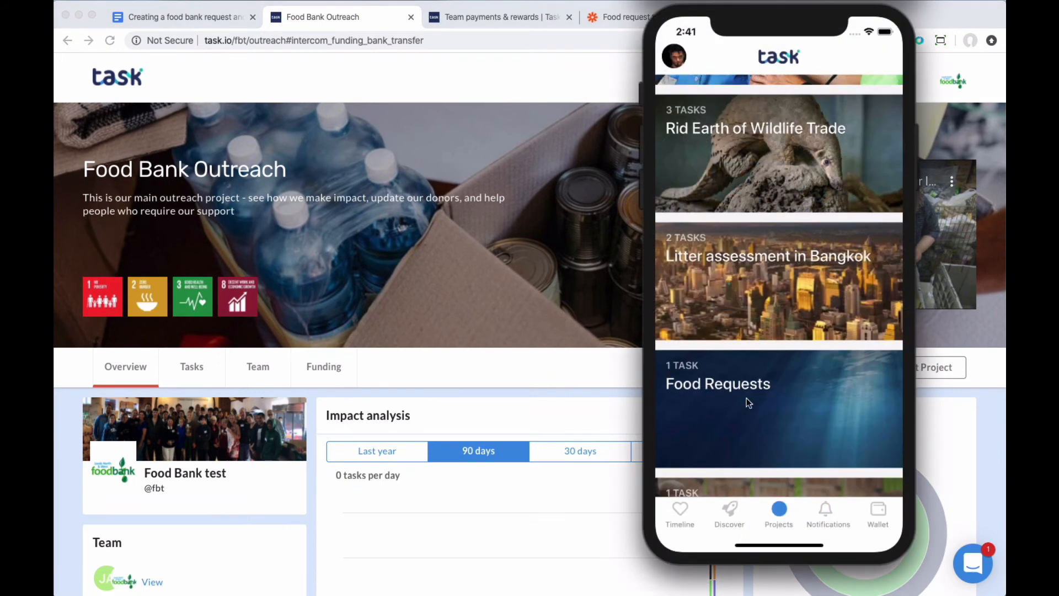
Switch to the Task mobile app and open the "Request food pack" task in the Food Requests project.
click(712, 382)
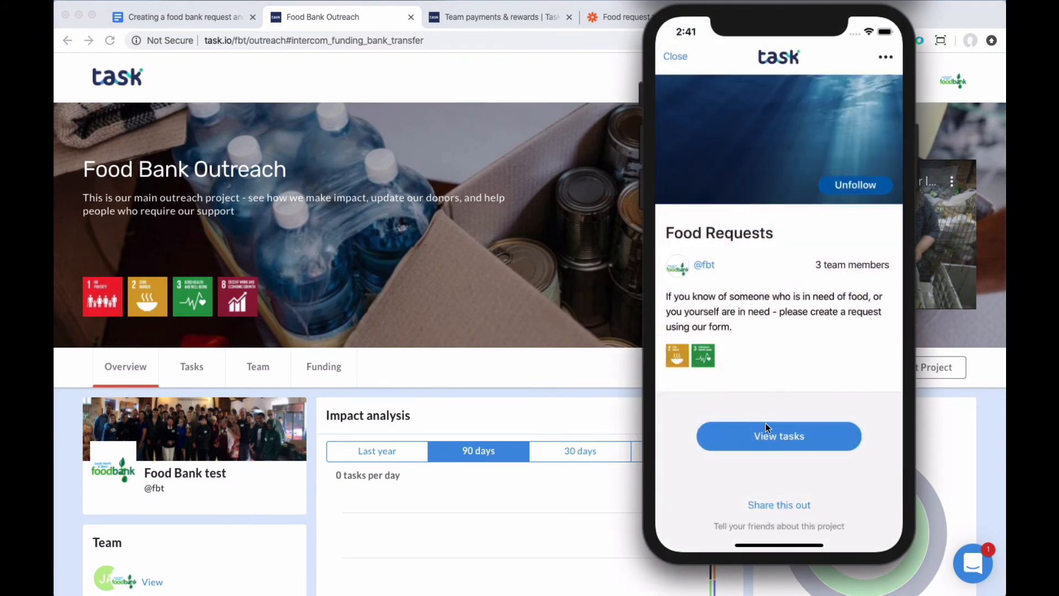
click(781, 431)
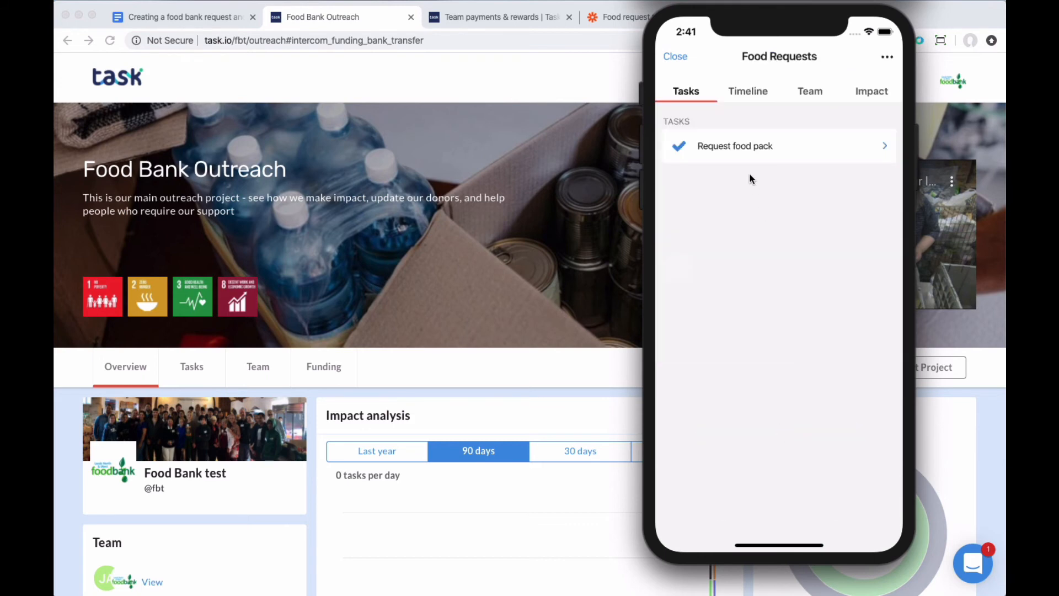
click(759, 144)
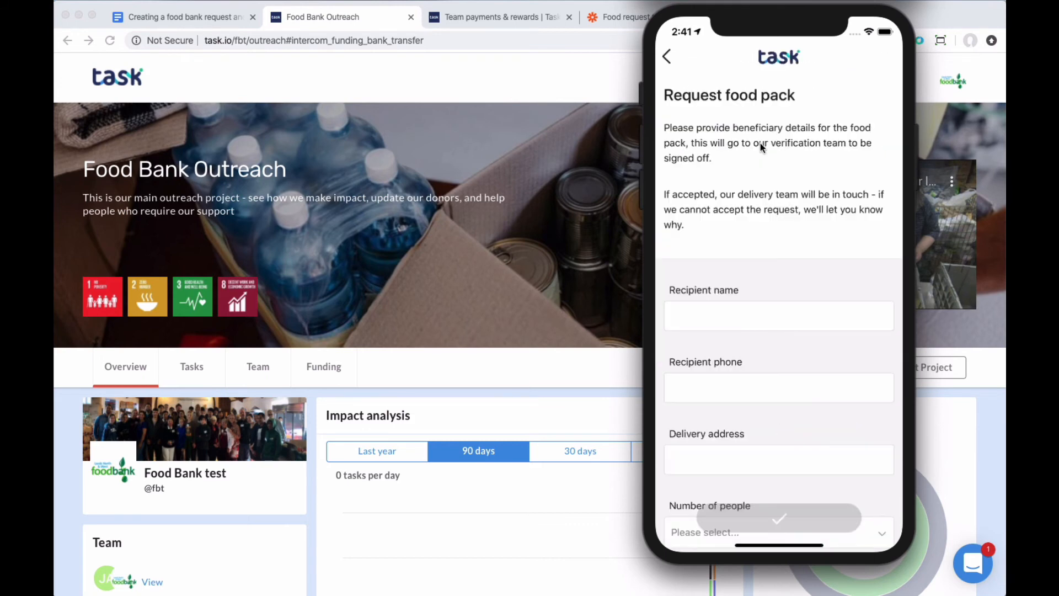
Submit the food pack request with recipient names, phone, delivery address, 3 people, and Sleeping materials, Hygiene kits and Clothing as non-food requests.
drag(781, 271, 765, 150)
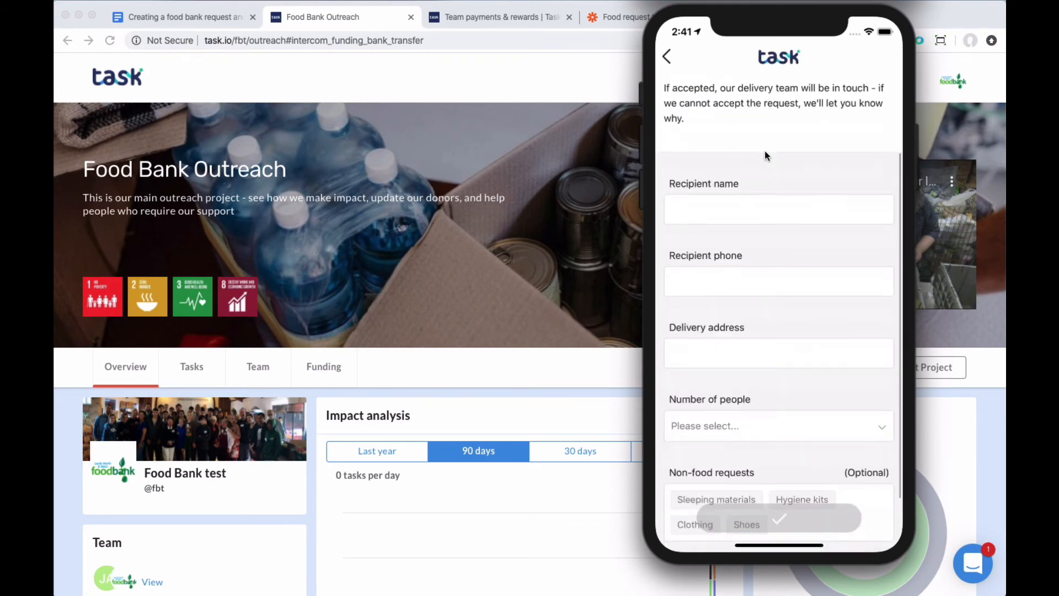
click(702, 200)
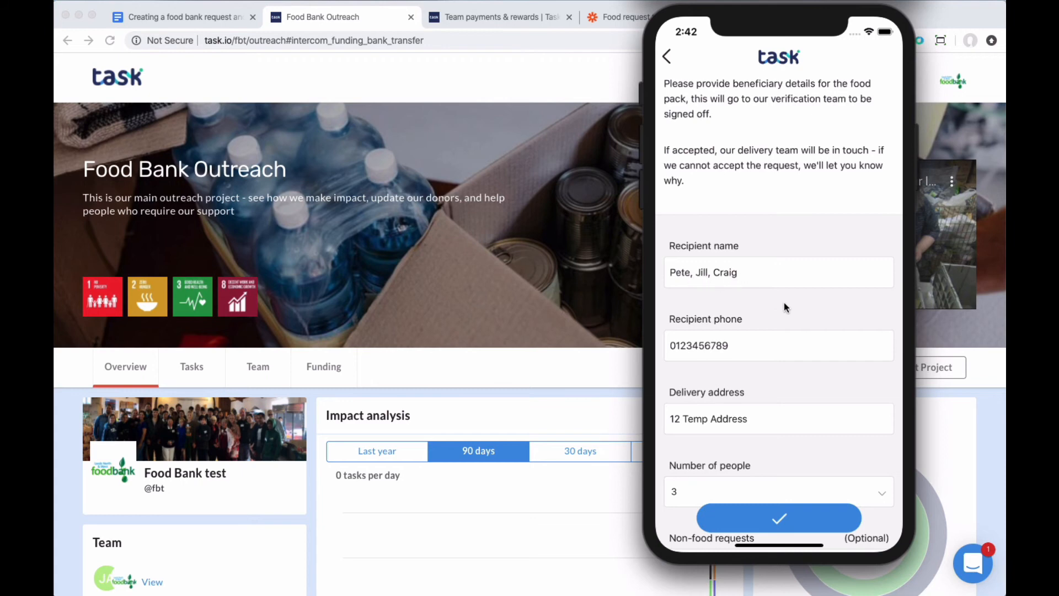
scroll(783, 302, down, 5)
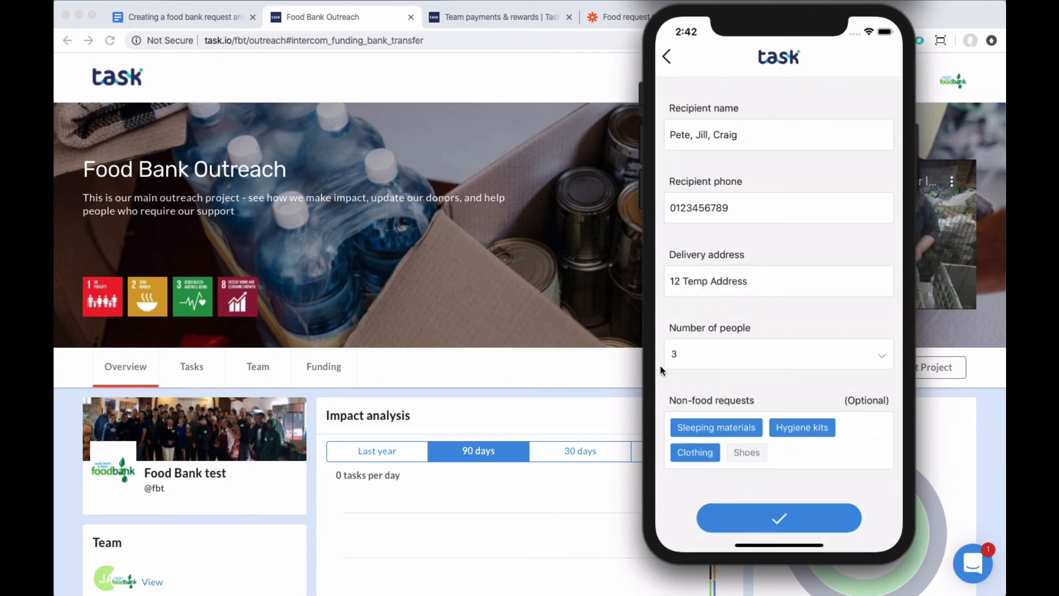
click(786, 514)
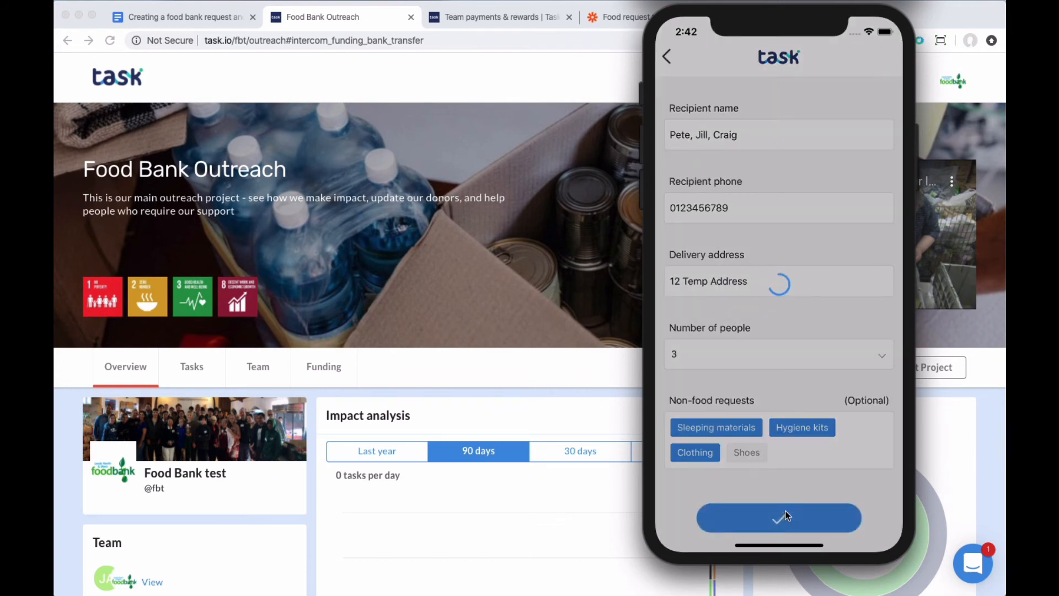
click(777, 316)
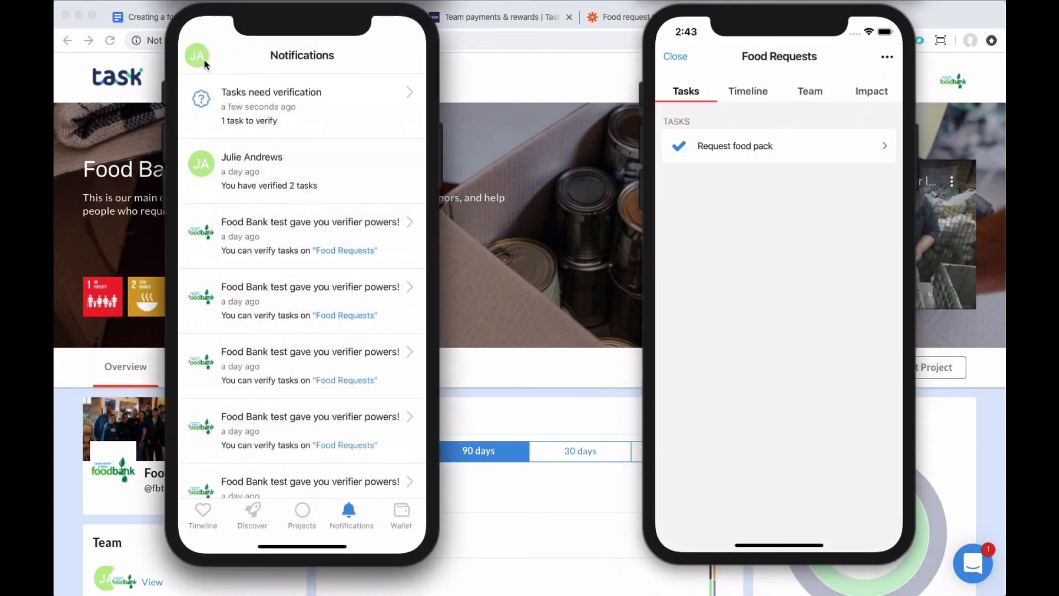
Open the pending Food Requests verification in the verifier's mobile app, review the request details and accept it.
click(375, 97)
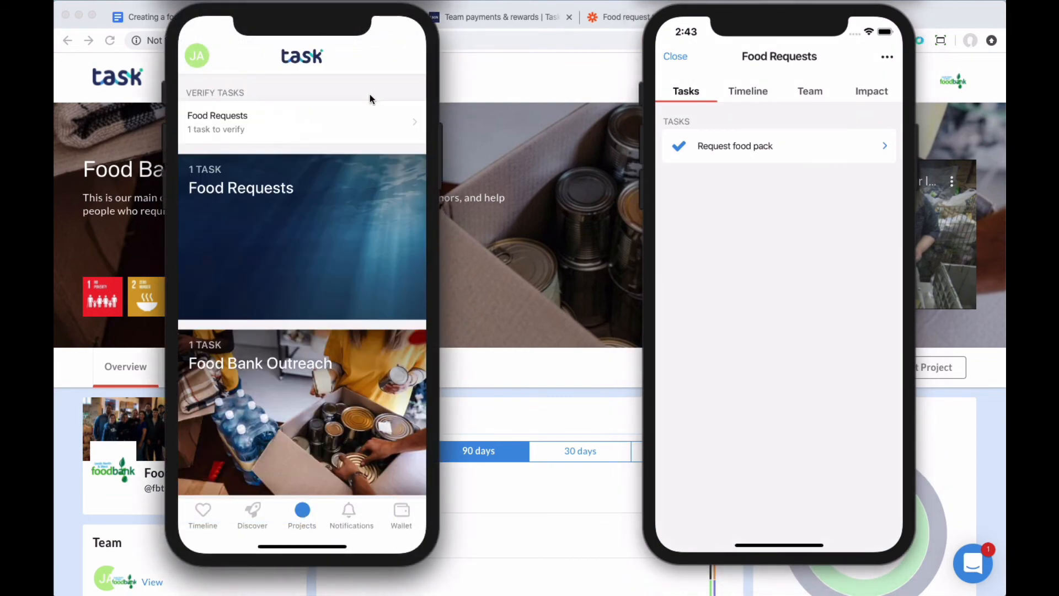
click(232, 117)
click(234, 115)
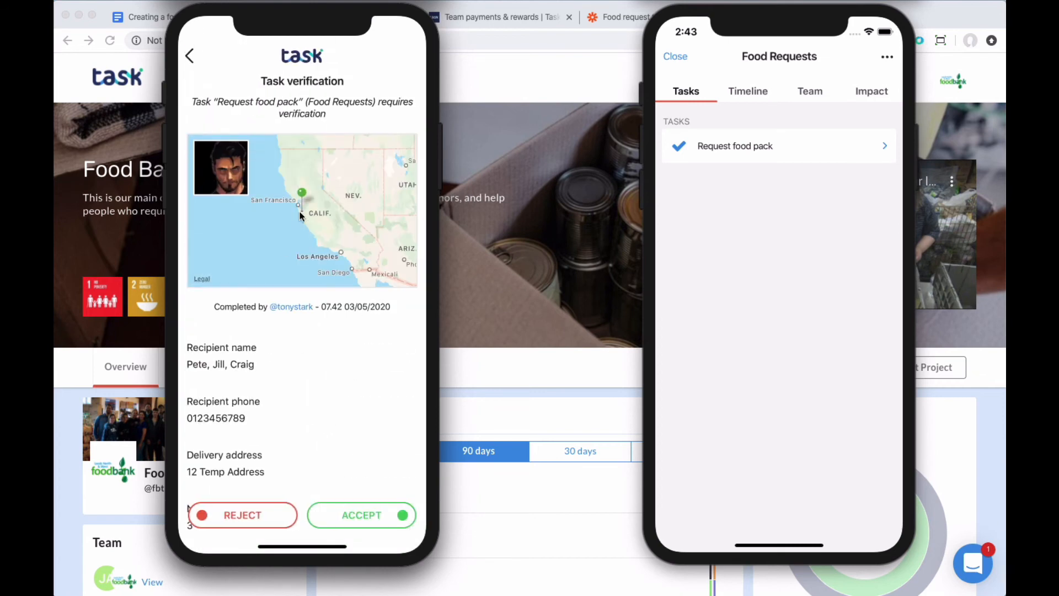
drag(319, 440, 321, 293)
click(356, 507)
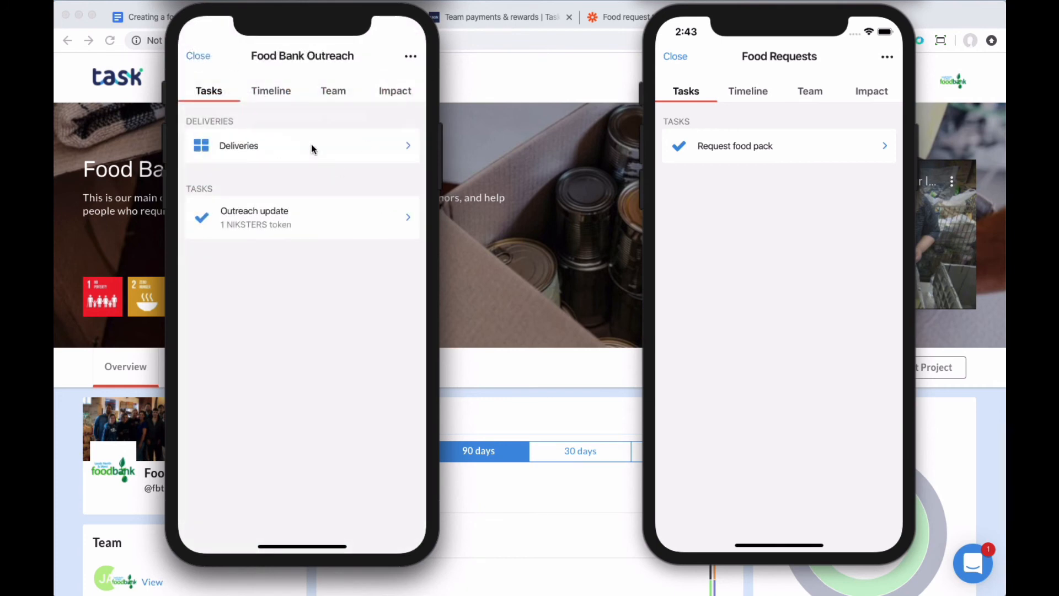
Open the new delivery task under Food Bank Outreach's Deliveries and check its Funding value in the web task editor.
click(254, 139)
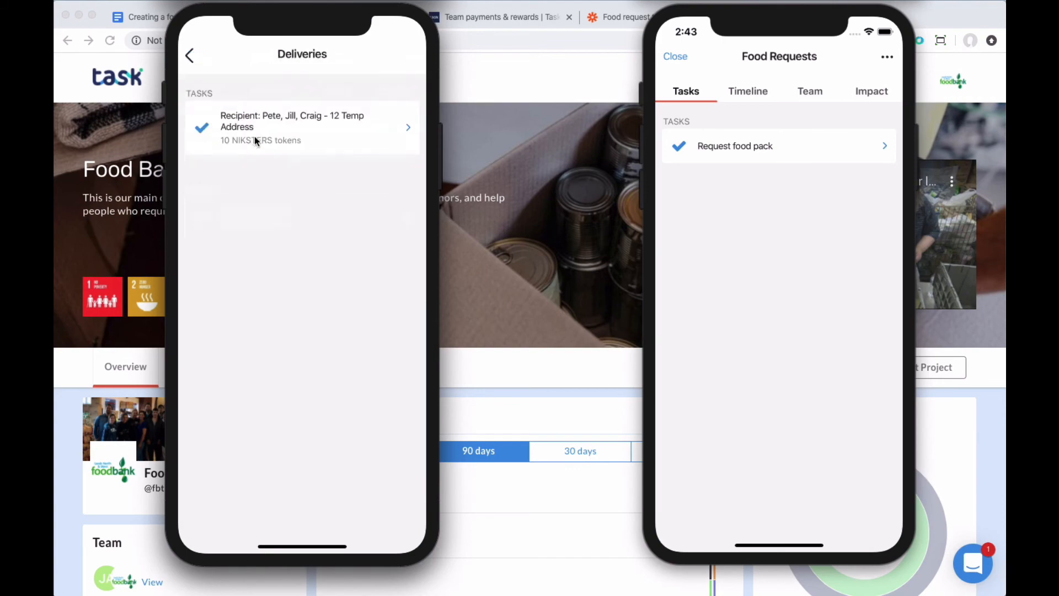
click(280, 123)
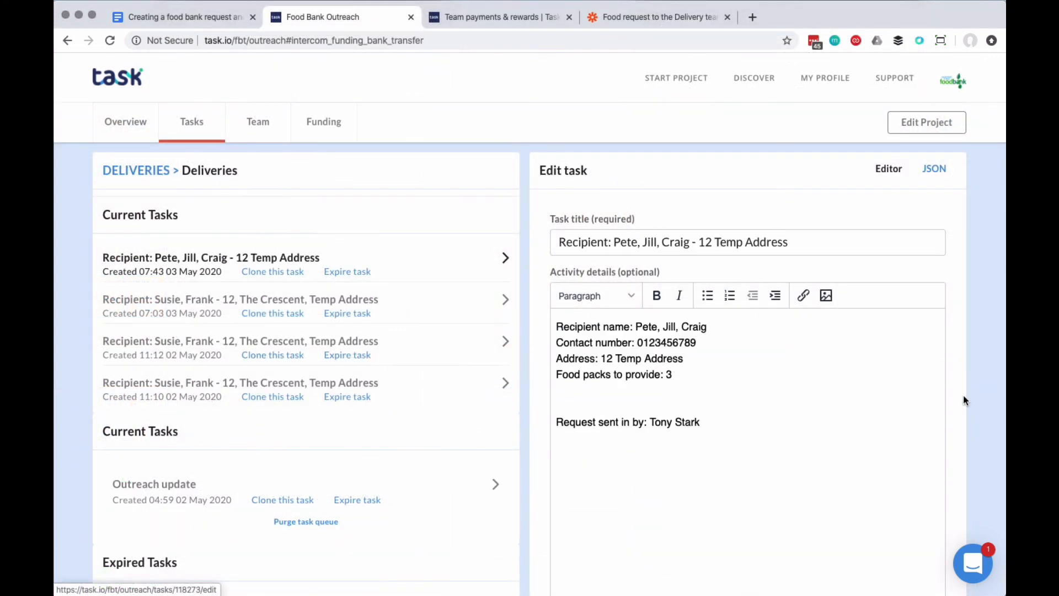
scroll(943, 382, down, 10)
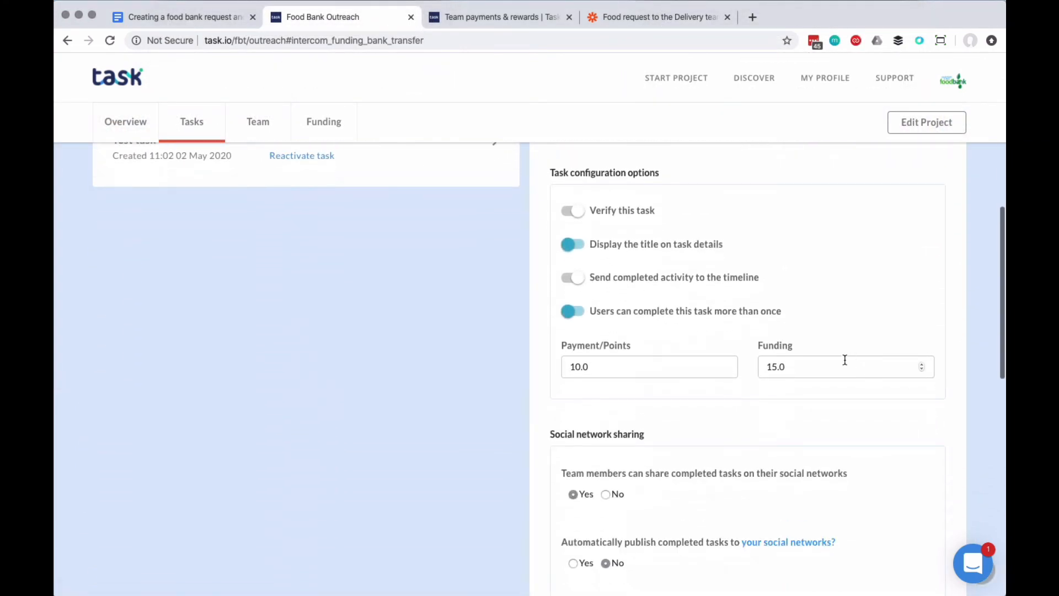
drag(844, 360, 738, 364)
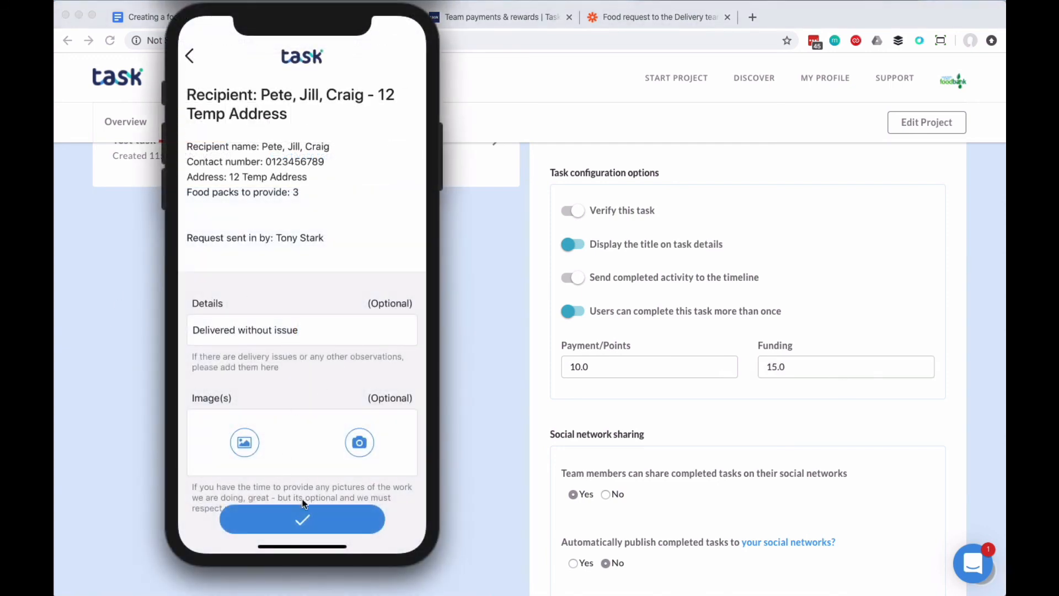
Complete the delivery task in the mobile app with the details "Delivered without issue" and dismiss the completion message.
click(316, 508)
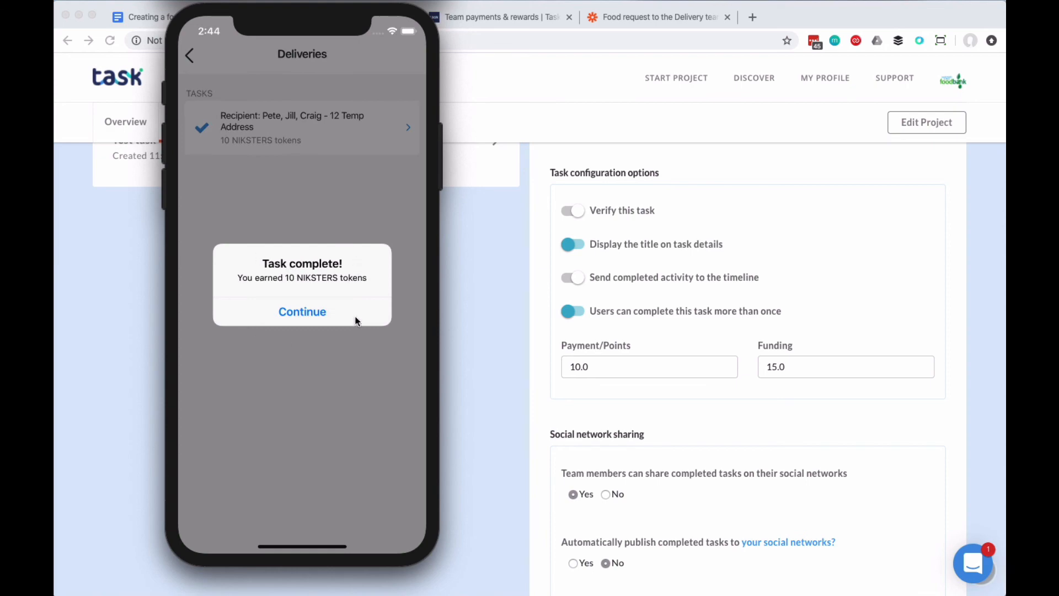
click(309, 311)
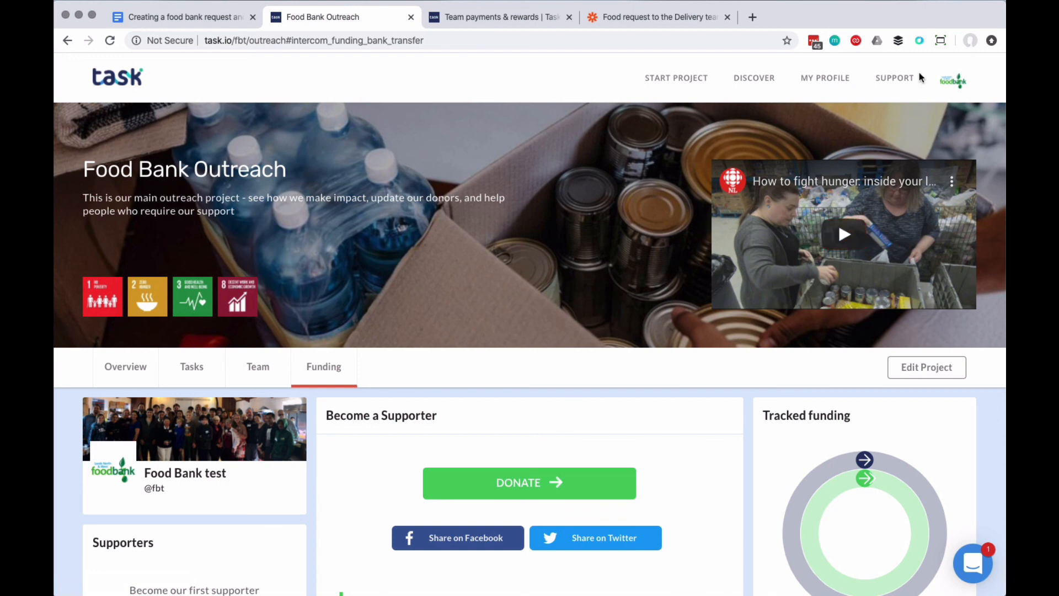
Open the organization's account options on the Task website.
click(953, 83)
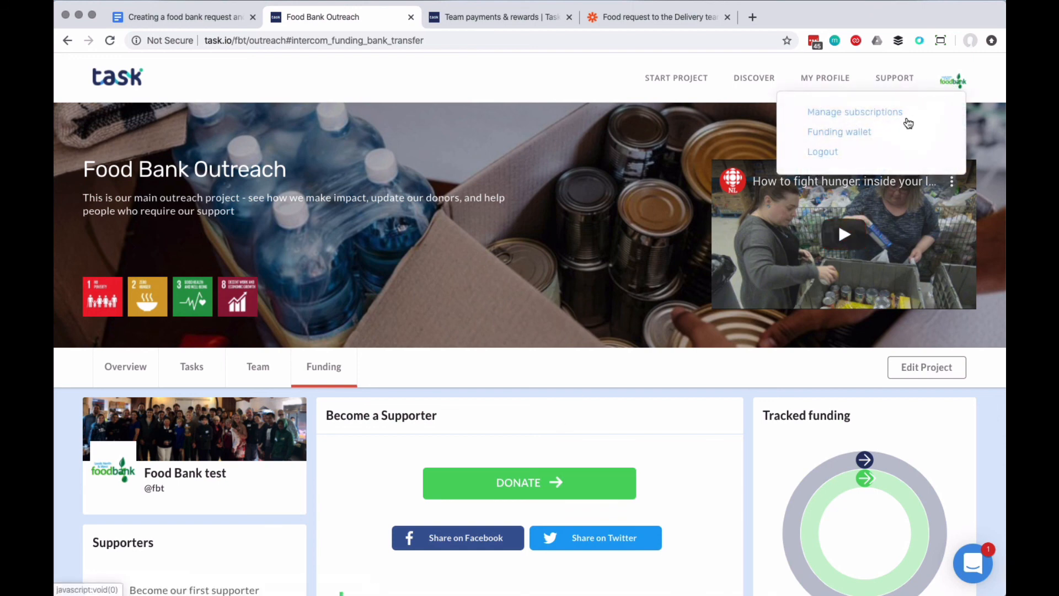